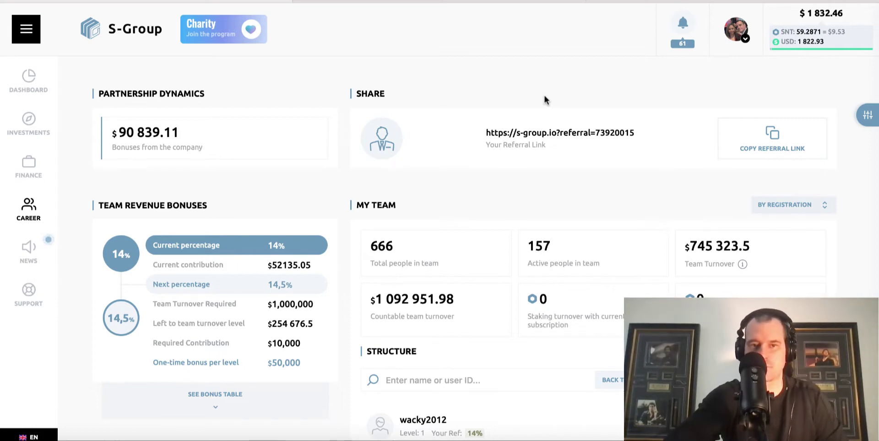
# Scroll down the Career page to see the 14% team revenue bonus progress
pyautogui.scroll(-1, 366, 100)
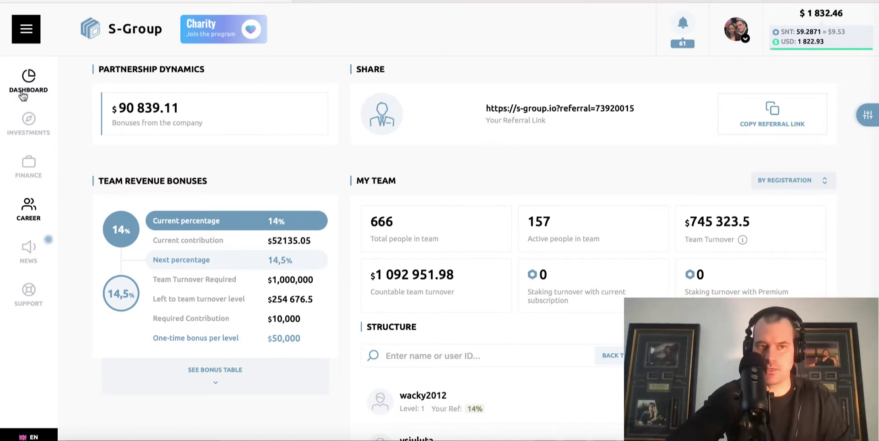
# Open the dashboard, check the income chart, then switch to the 'S group day 463 withdrawl $1650' video
pyautogui.click(22, 95)
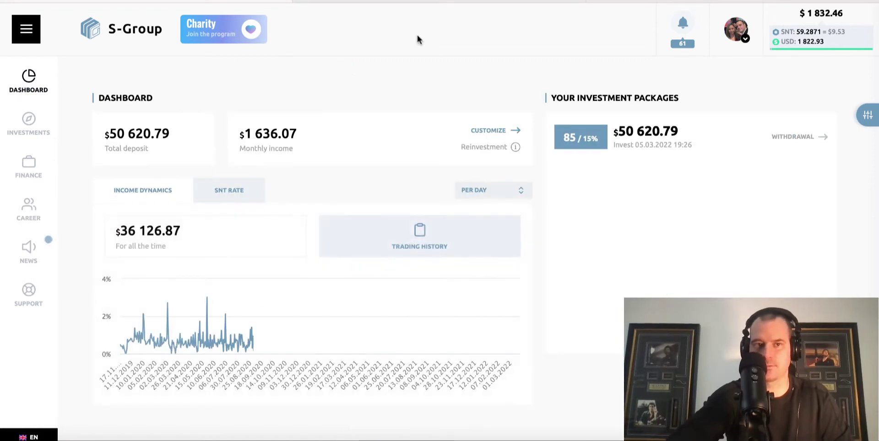
pyautogui.moveTo(521, 347)
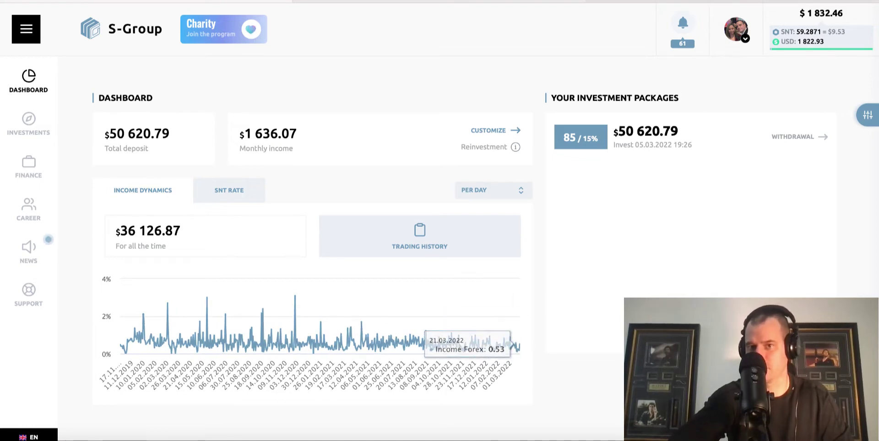
pyautogui.hotkey('ctrl', 'Tab')
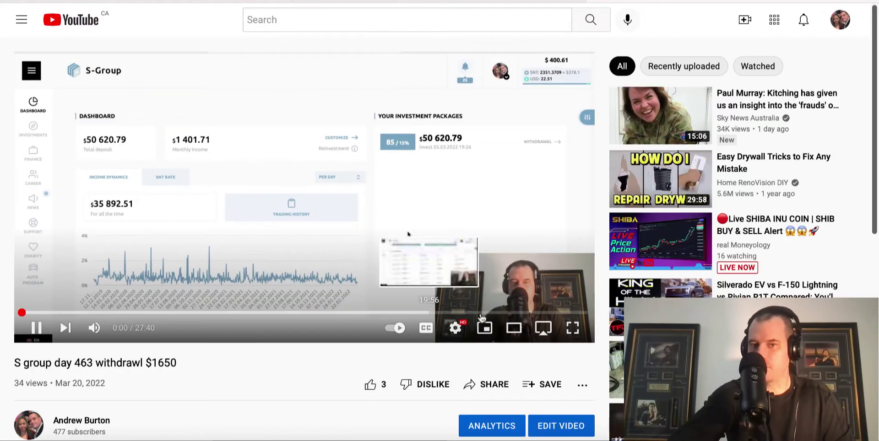
# Pause the withdrawal video and go back to the channel's Videos tab
pyautogui.click(36, 329)
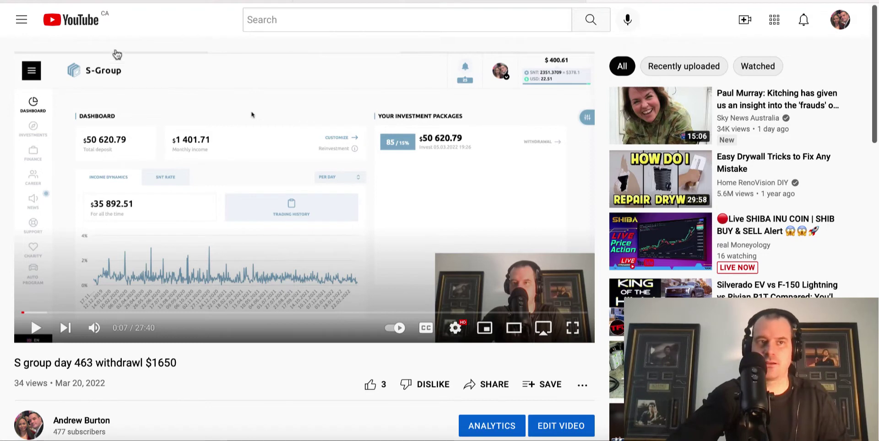
pyautogui.hotkey('alt', 'Left')
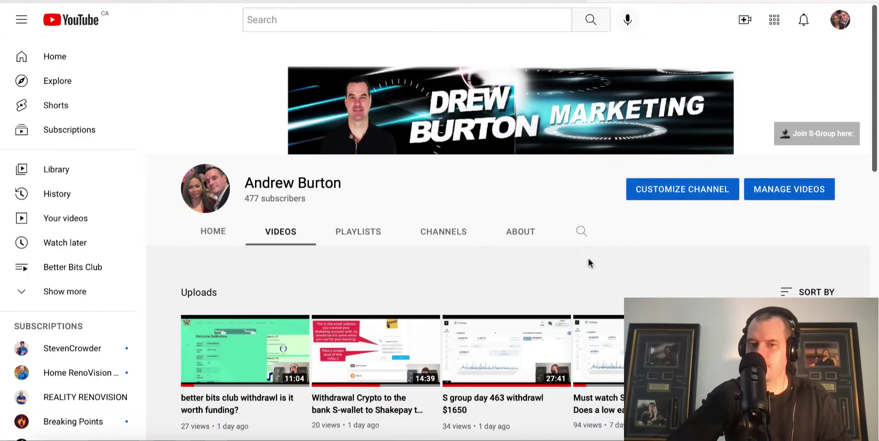
# Open the low-earnings-day S-group video from the channel's uploads and pause it
pyautogui.scroll(-1, 562, 298)
pyautogui.scroll(-1, 562, 298)
pyautogui.click(612, 307)
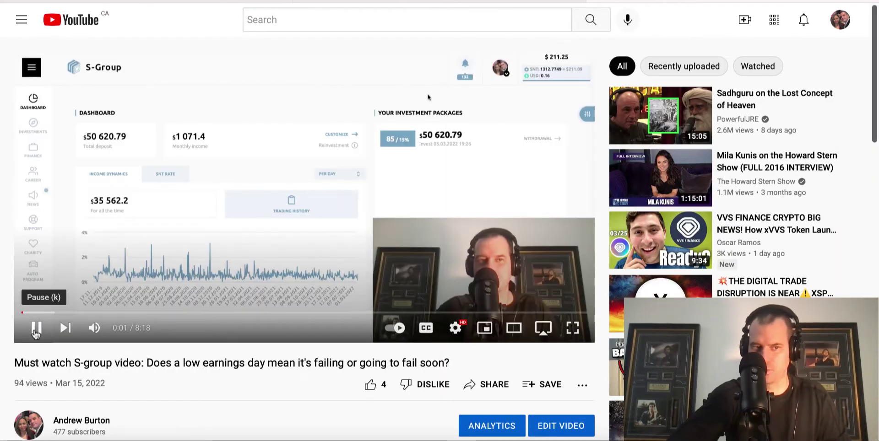
pyautogui.click(36, 329)
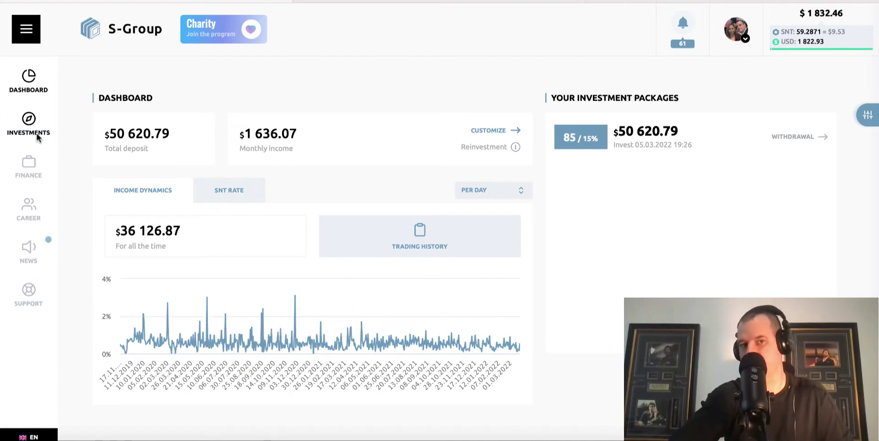
# Open S-Group's Investments page to review the 50/50 to 75/25 income plans
pyautogui.click(37, 137)
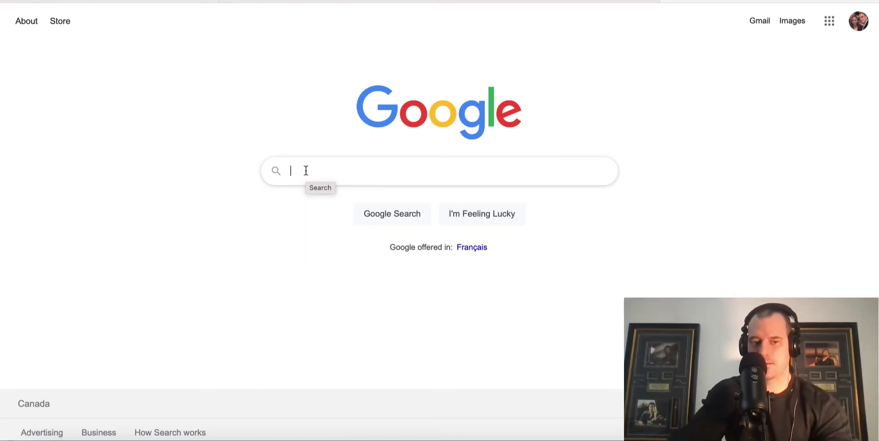
# Calculate 1.43 divided by 2 in Google Search
pyautogui.write('1.43%')
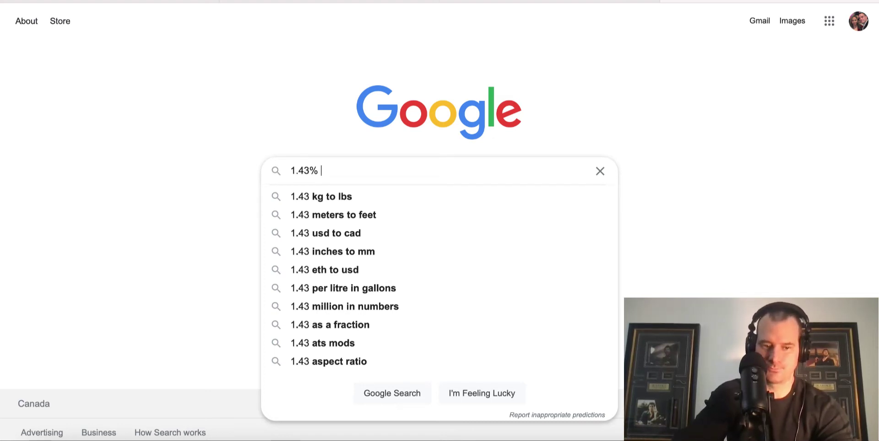
pyautogui.write('div')
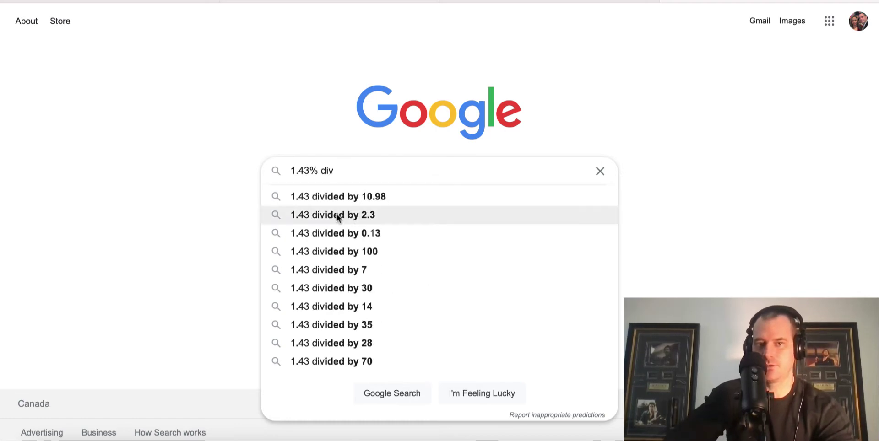
pyautogui.click(337, 214)
pyautogui.click(204, 31)
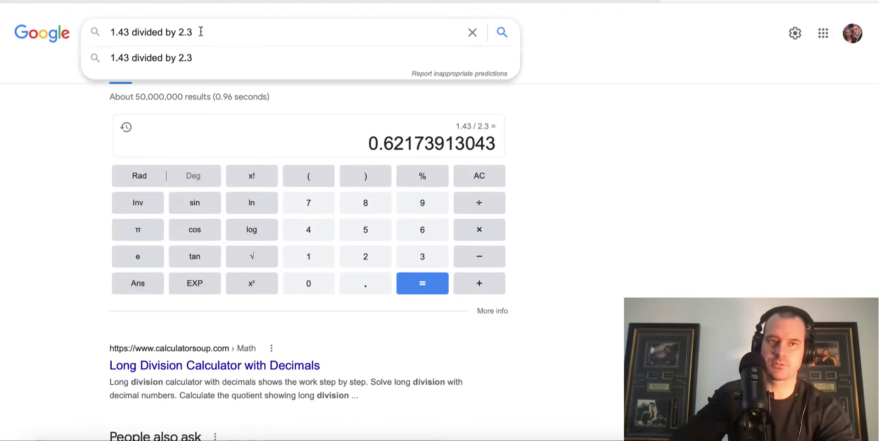
pyautogui.press('BackSpace')
pyautogui.press('BackSpace')
pyautogui.press('Return')
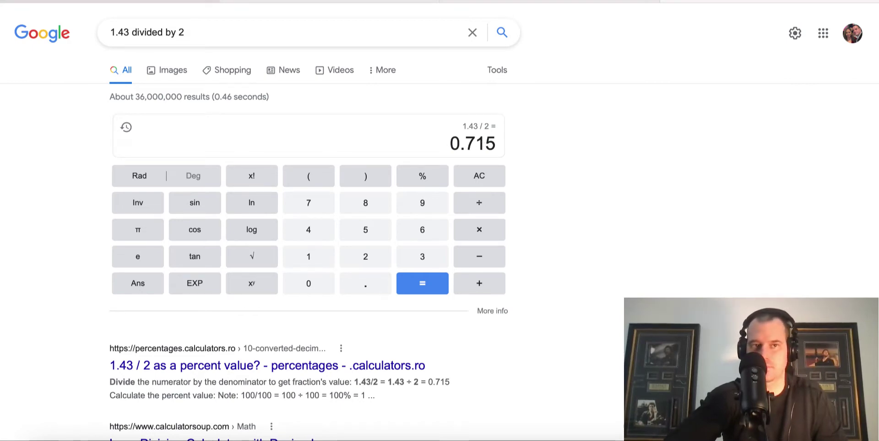
# Check the S-Group plans, then calculate 85% of 1.43 in Google, giving 1.2155
pyautogui.click(109, 1)
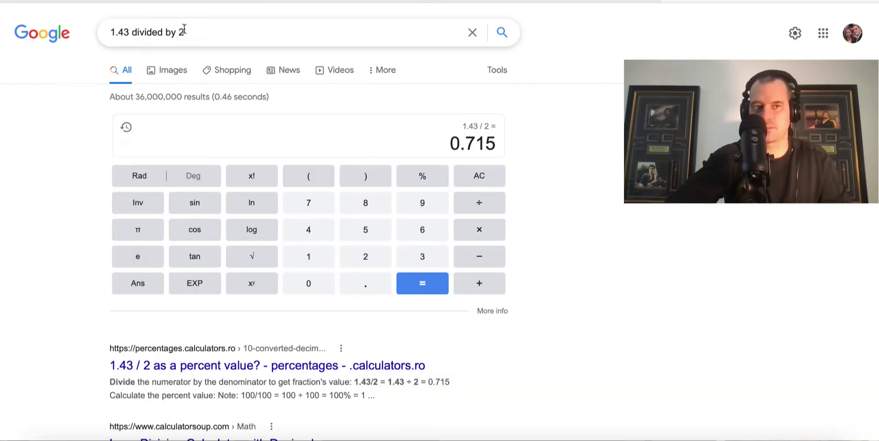
pyautogui.moveTo(184, 32); pyautogui.dragTo(134, 32)
pyautogui.press('BackSpace')
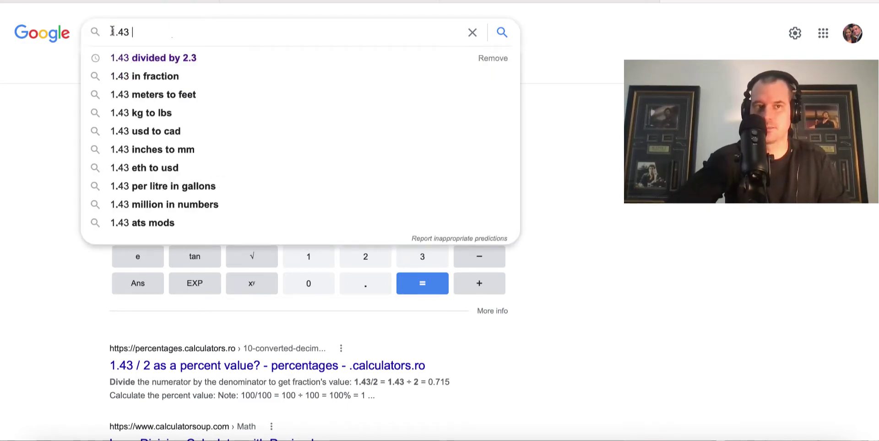
pyautogui.click(111, 32)
pyautogui.write('what is 85')
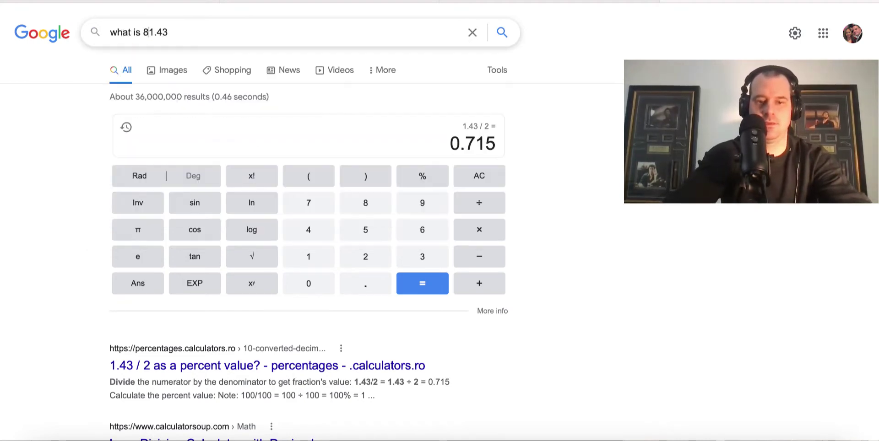
pyautogui.write('% of')
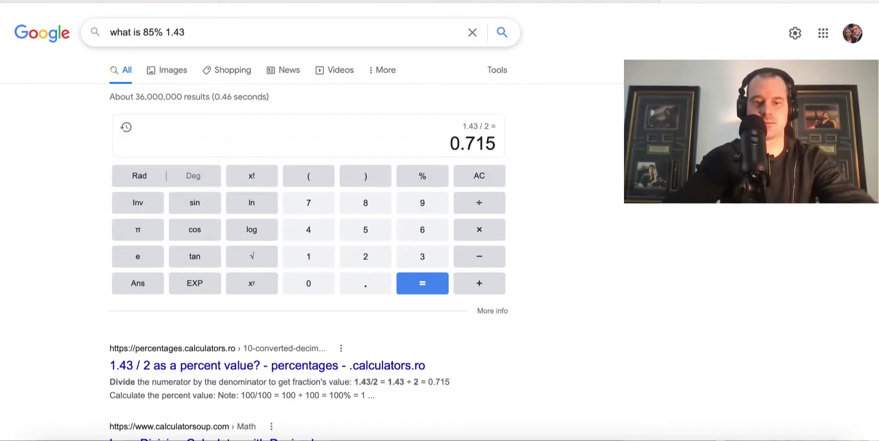
pyautogui.press('Return')
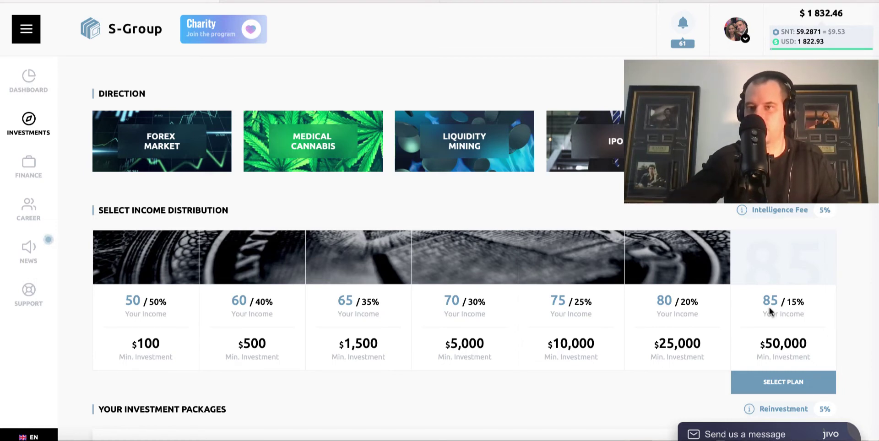
# Compare the income distribution plan cards, then return to the dashboard with the 85/15 package
pyautogui.moveTo(153, 343)
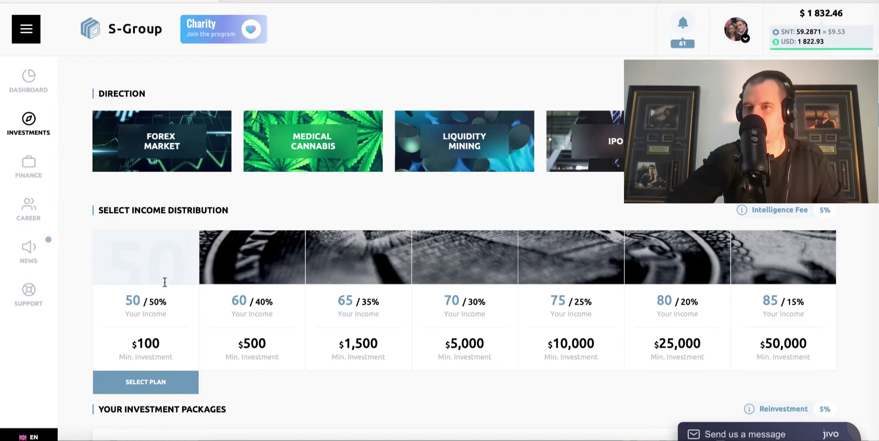
pyautogui.moveTo(804, 329)
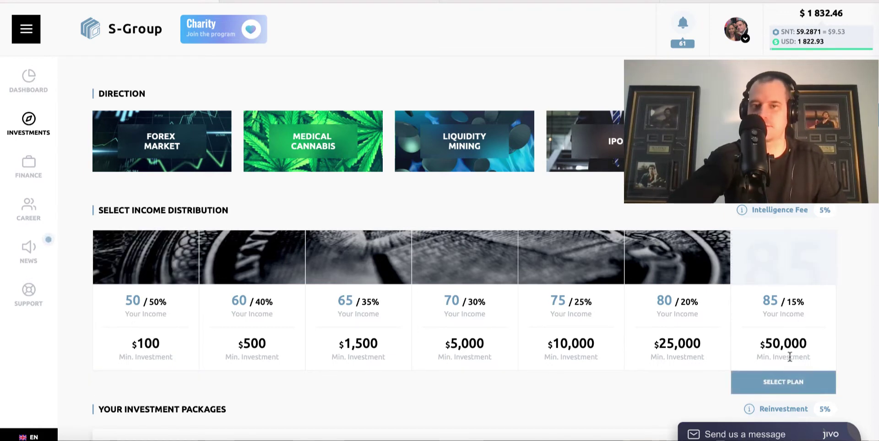
pyautogui.moveTo(202, 370)
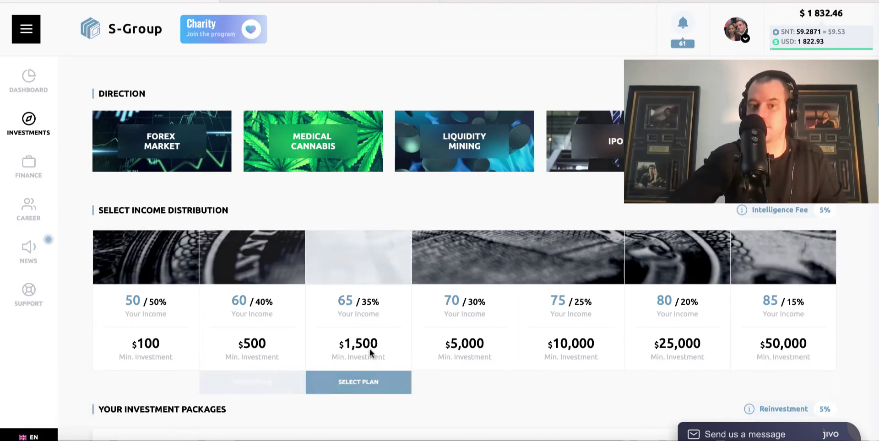
pyautogui.moveTo(763, 395)
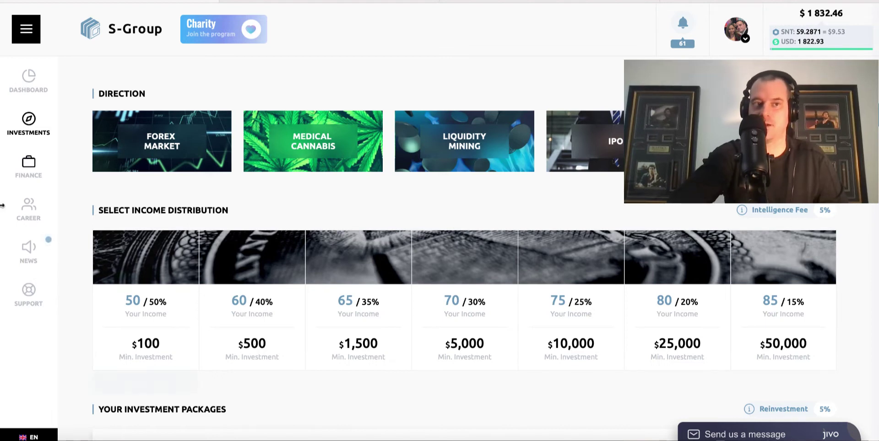
pyautogui.click(32, 90)
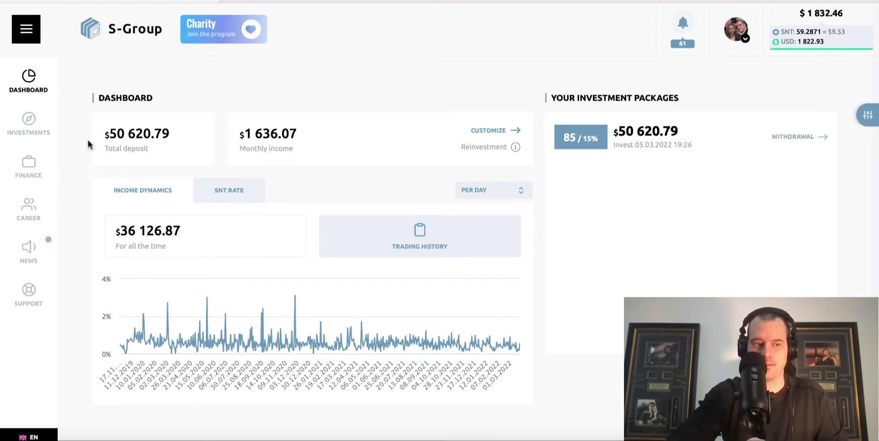
# Glance at the Career page, return to the dashboard, and open the profile menu
pyautogui.click(27, 208)
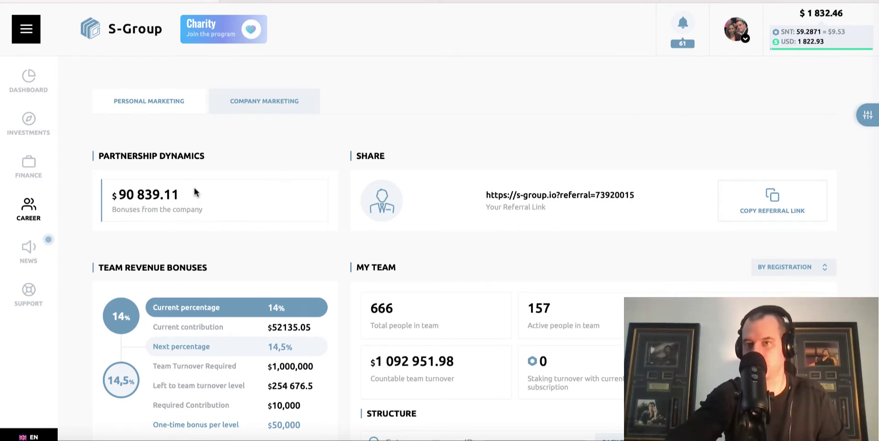
pyautogui.hotkey('alt', 'Left')
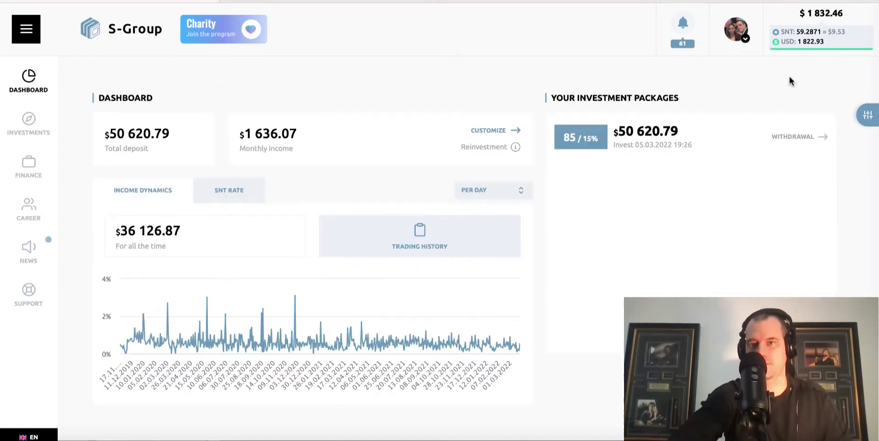
pyautogui.click(723, 36)
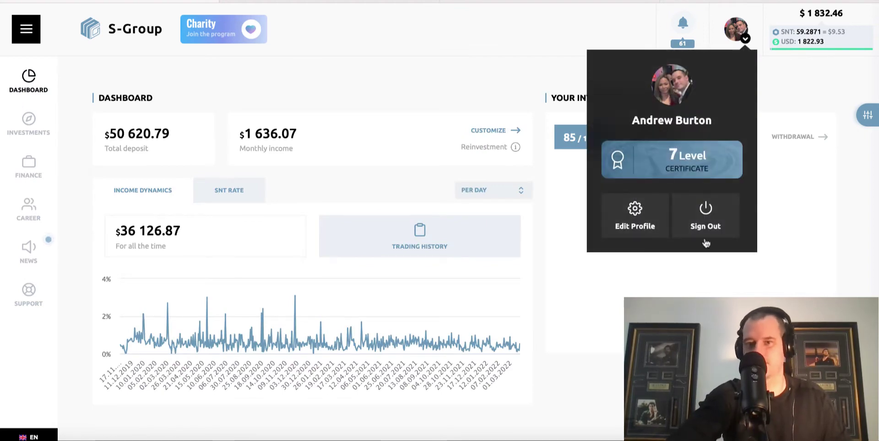
# Sign out and submit the login of another saved account
pyautogui.click(705, 226)
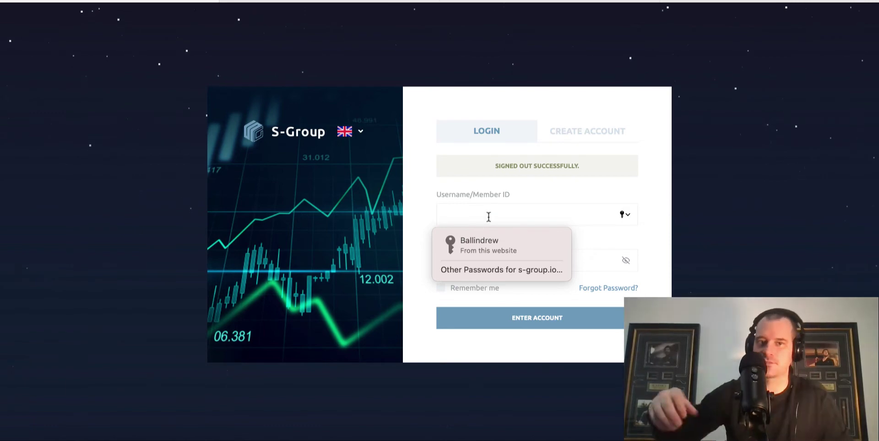
pyautogui.write('b')
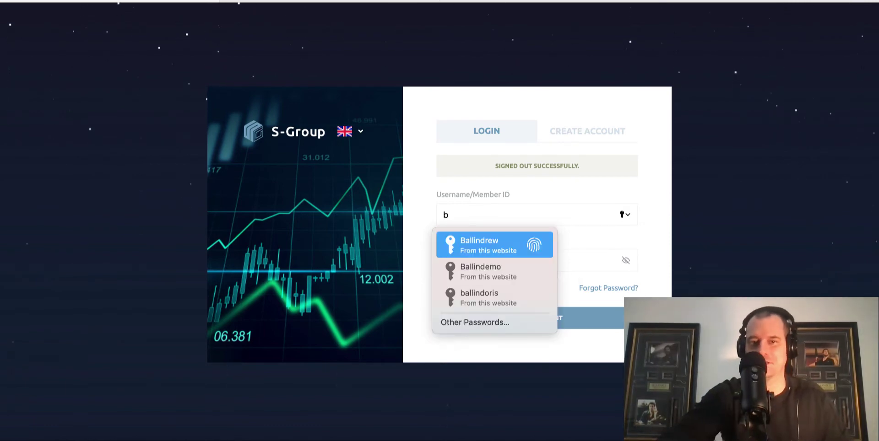
pyautogui.click(484, 296)
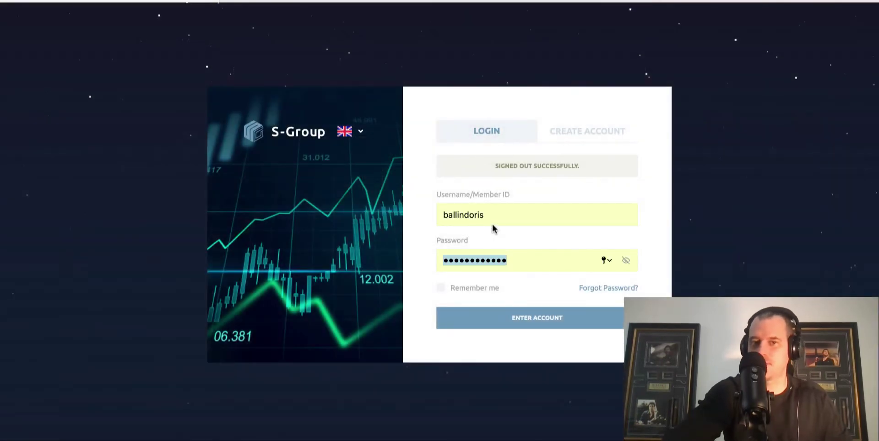
pyautogui.click(556, 326)
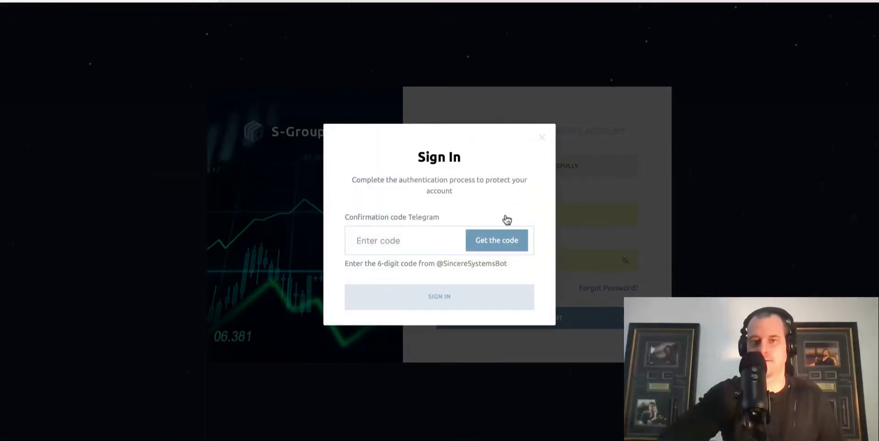
# Request a Telegram confirmation code, enter the six-digit code, and sign in
pyautogui.click(503, 240)
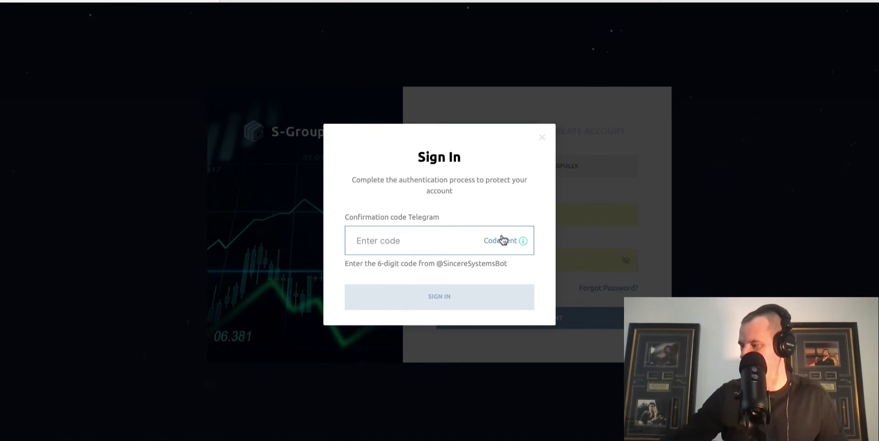
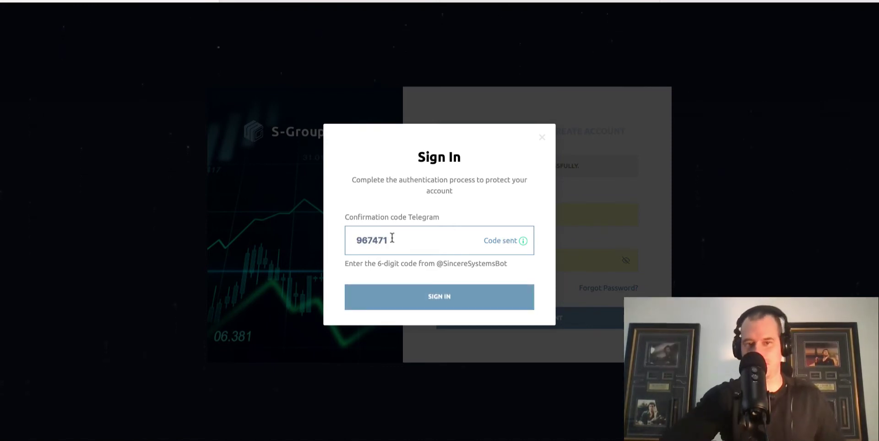
pyautogui.click(440, 294)
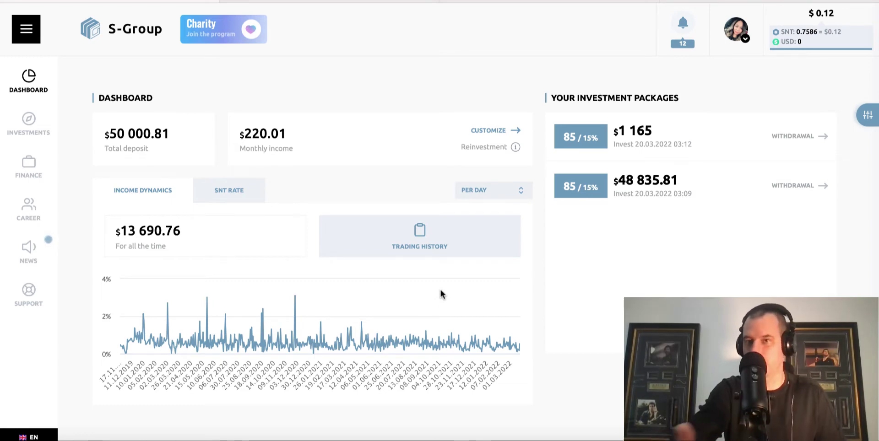
# Sign out, submit the main account's saved login, and request a Telegram confirmation code
pyautogui.click(736, 30)
pyautogui.click(701, 218)
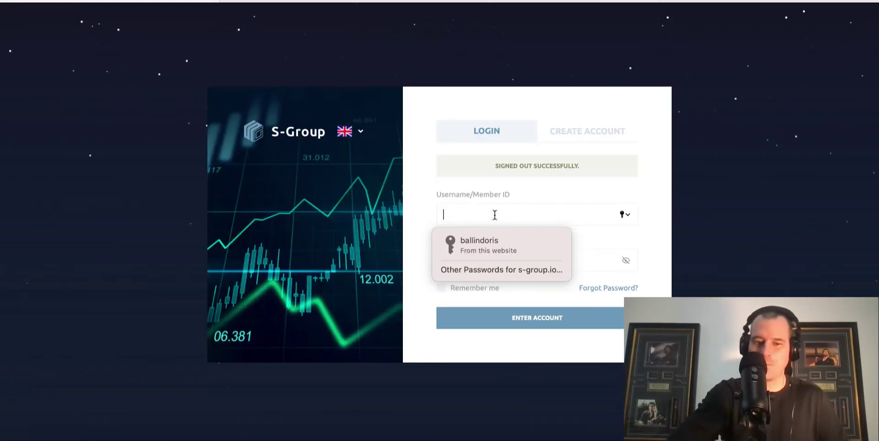
pyautogui.write('ba')
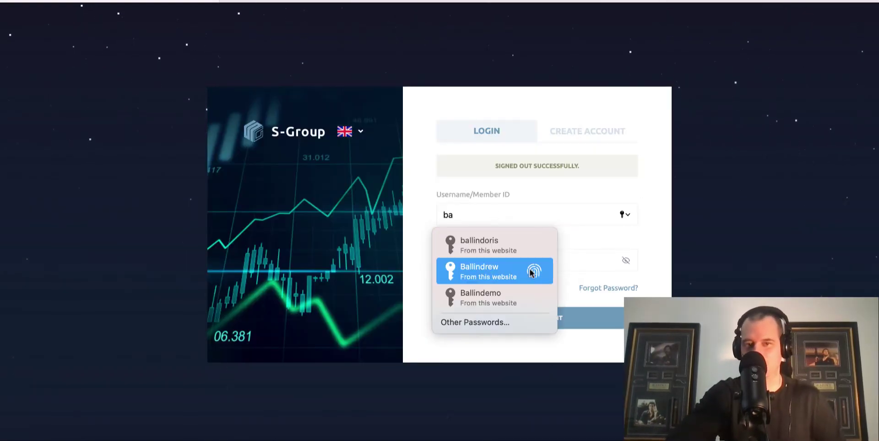
pyautogui.click(471, 272)
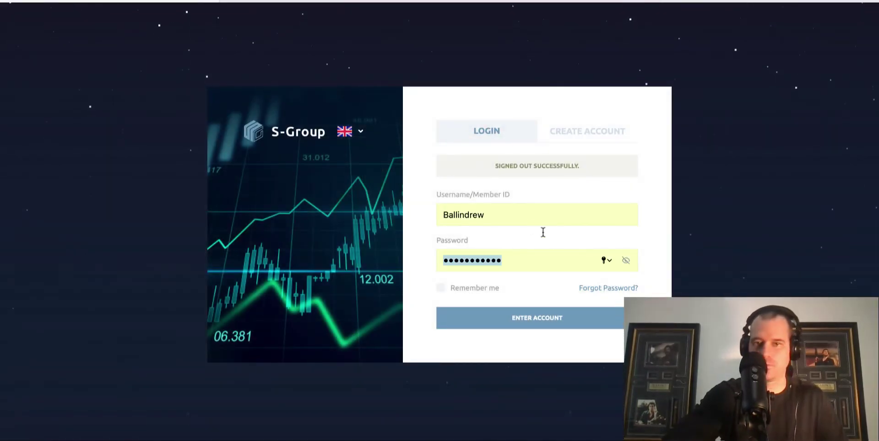
pyautogui.click(521, 321)
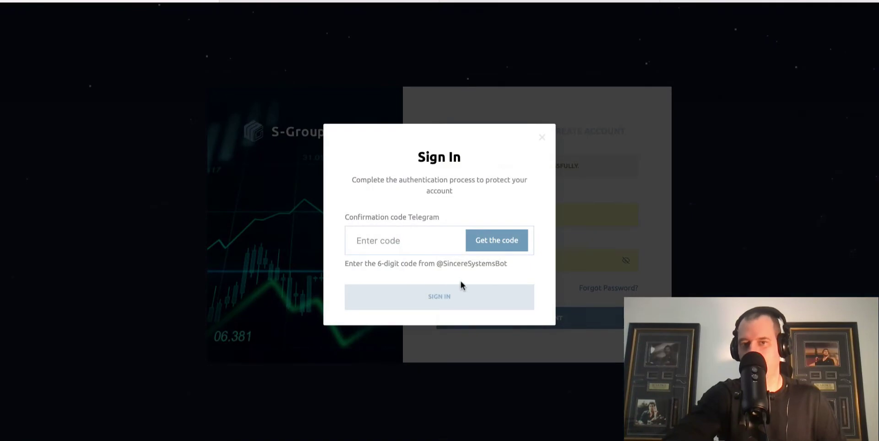
pyautogui.click(503, 247)
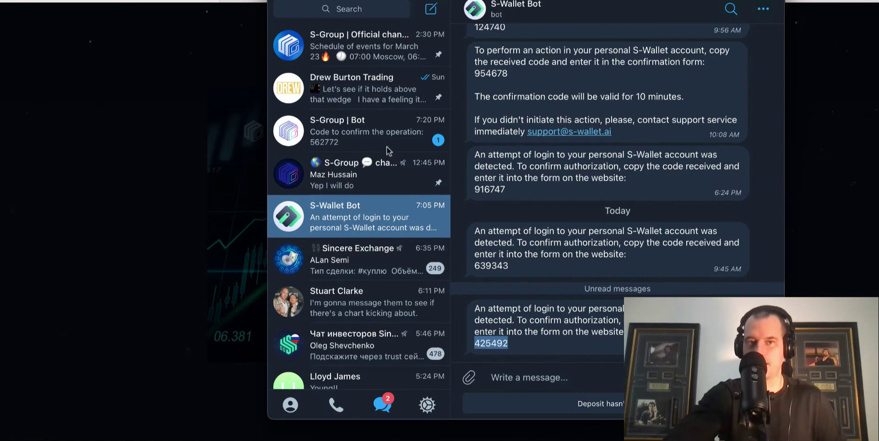
# Copy the S-Group bot's newest six-digit code from Telegram into the sign-in confirmation field
pyautogui.click(389, 140)
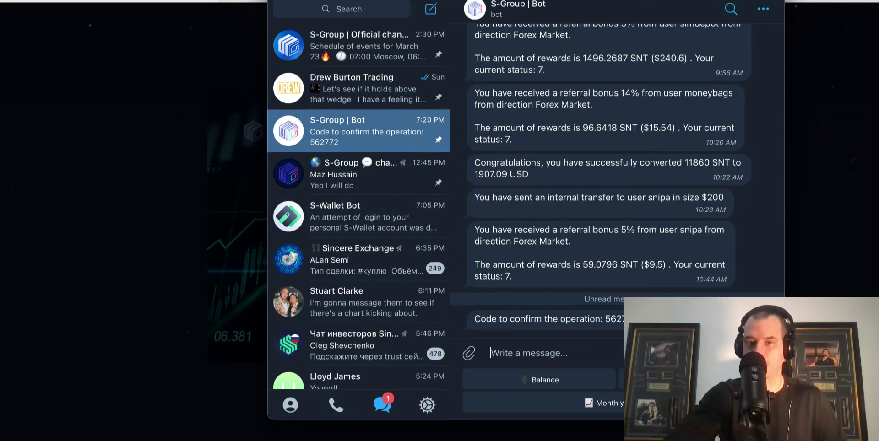
pyautogui.moveTo(641, 319); pyautogui.dragTo(607, 318)
pyautogui.write('xc')
pyautogui.press('BackSpace')
pyautogui.press('BackSpace')
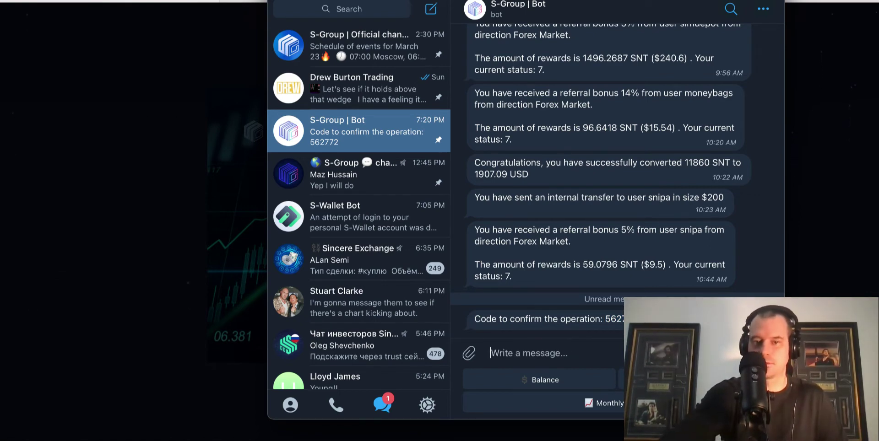
pyautogui.moveTo(641, 319); pyautogui.dragTo(606, 321)
pyautogui.hotkey('ctrl', 'c')
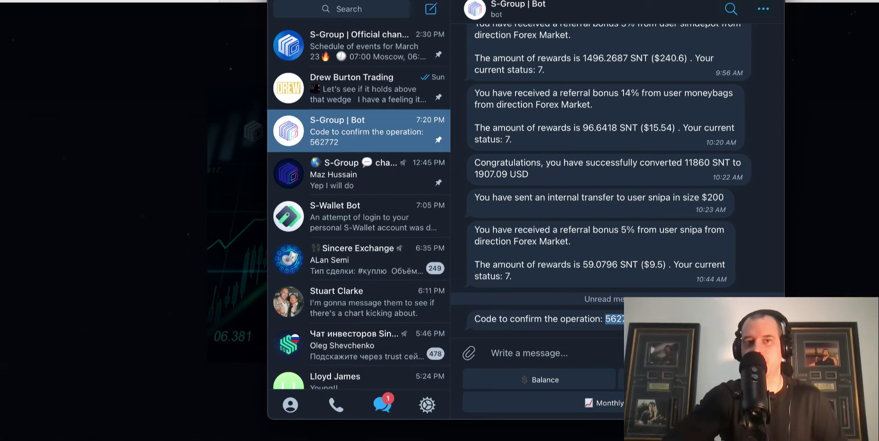
pyautogui.press('super+Tab')
pyautogui.click(381, 245)
pyautogui.hotkey('ctrl', 'v')
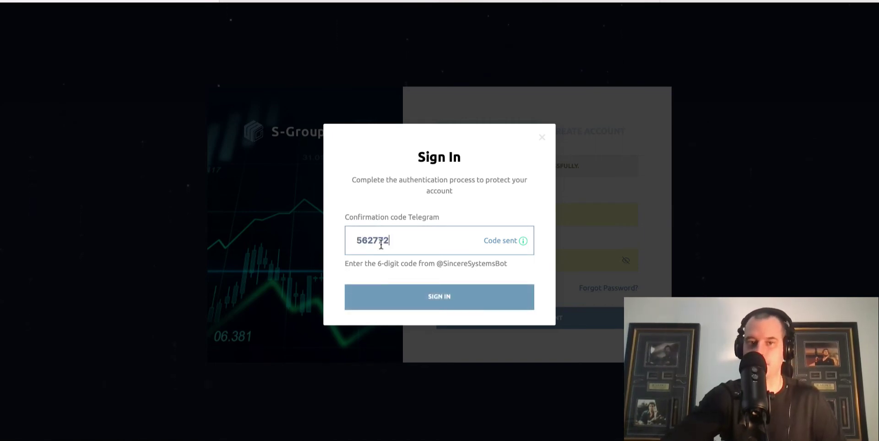
# Finish signing in to reach the main account dashboard showing a $1 832.46 balance
pyautogui.click(465, 299)
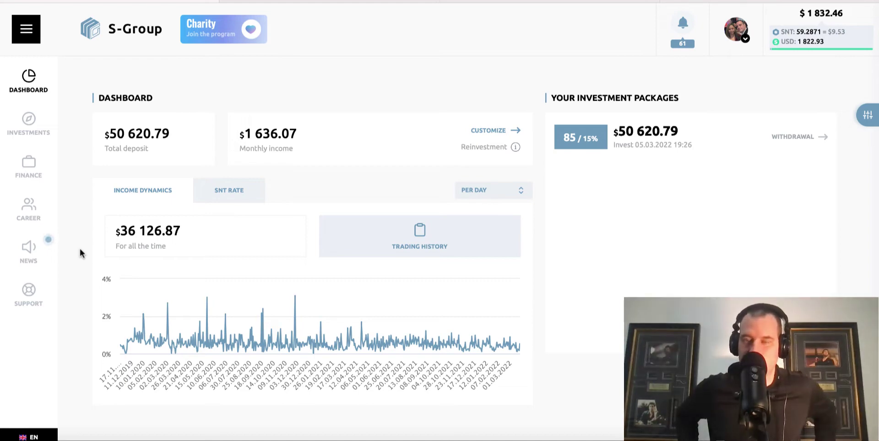
# On the Finance page's Exchange tab, swap the currency fields to convert SNT into USD
pyautogui.click(28, 177)
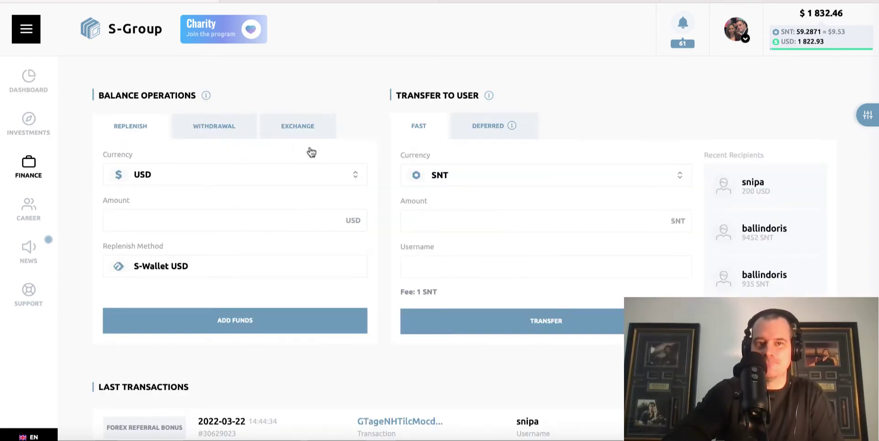
pyautogui.click(298, 126)
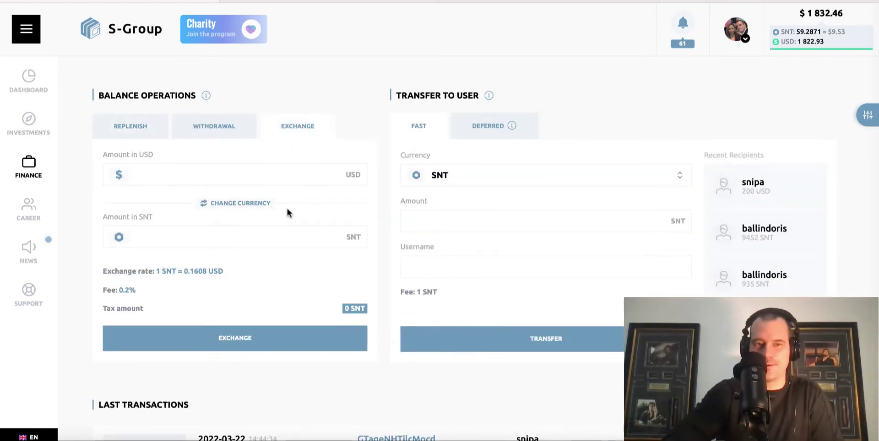
pyautogui.click(242, 203)
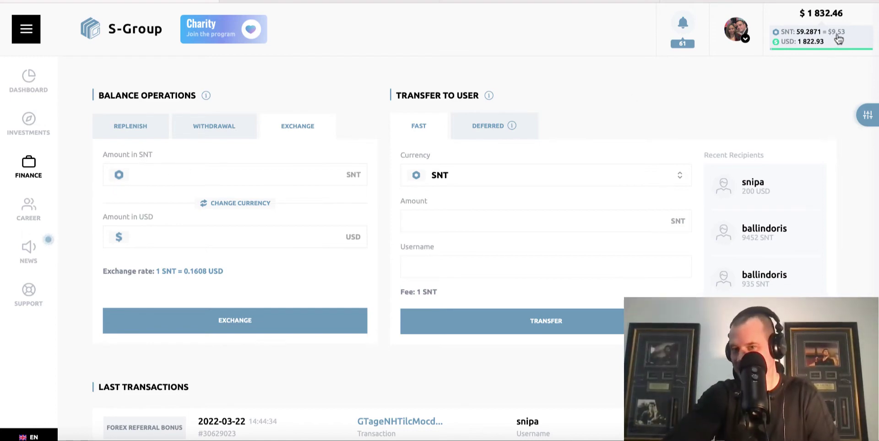
pyautogui.click(147, 177)
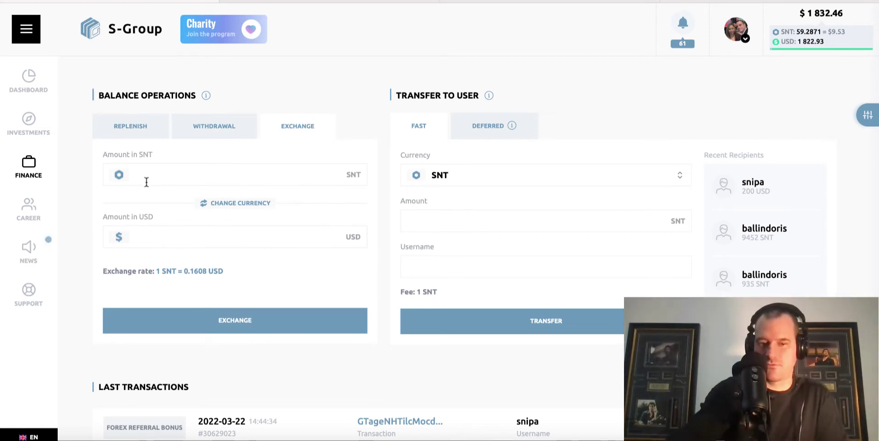
# Exchange 59 SNT for USD and refresh the Finance page to show 0.2871 SNT and 1 832.42 USD
pyautogui.write('59')
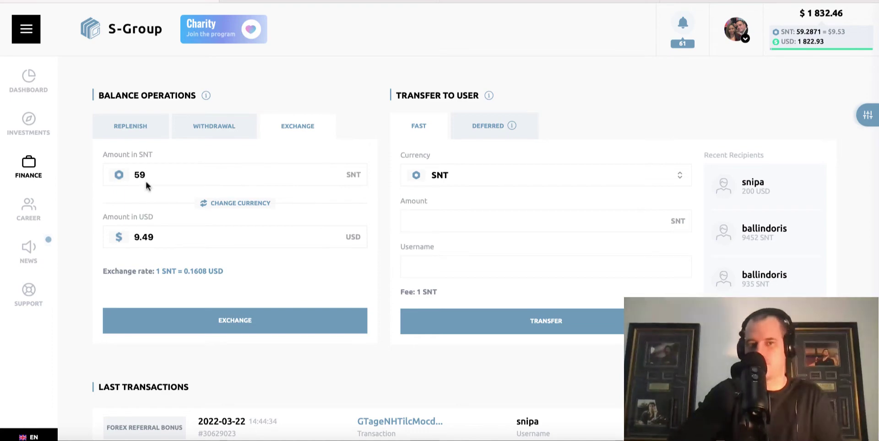
pyautogui.click(242, 319)
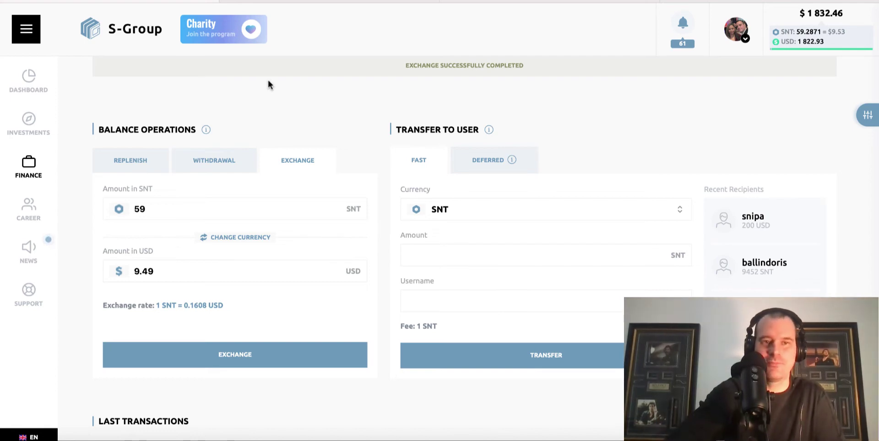
pyautogui.click(31, 171)
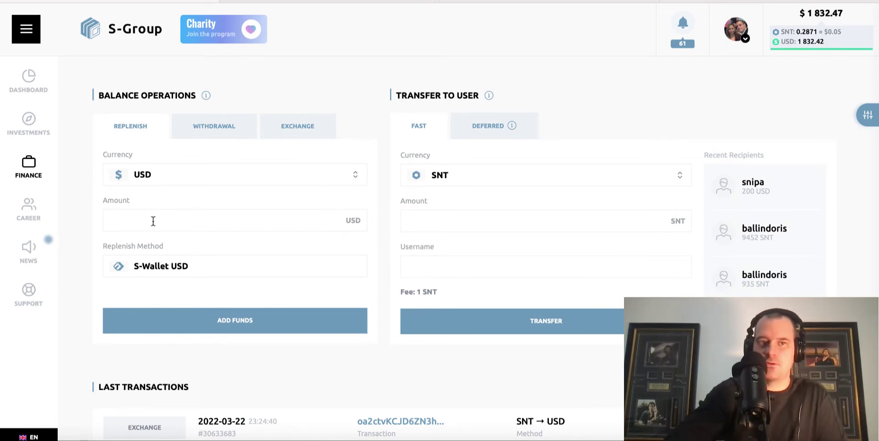
# Set the withdrawal form to USD via S-Wallet USD and enter 1832 as the amount
pyautogui.click(218, 133)
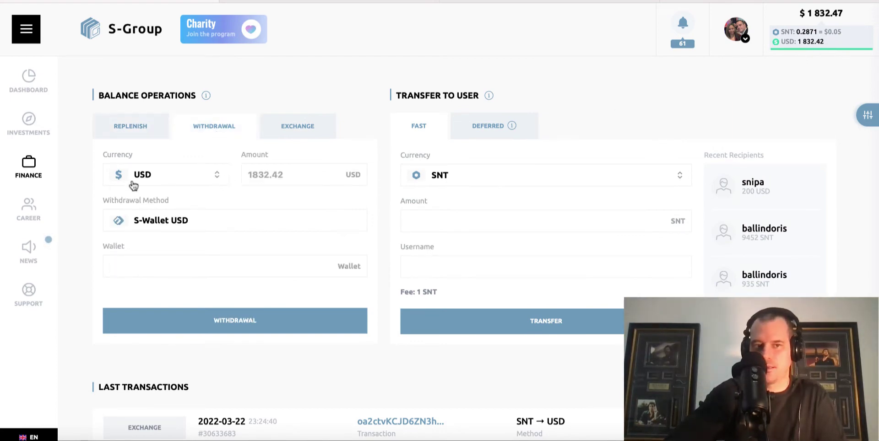
pyautogui.click(159, 178)
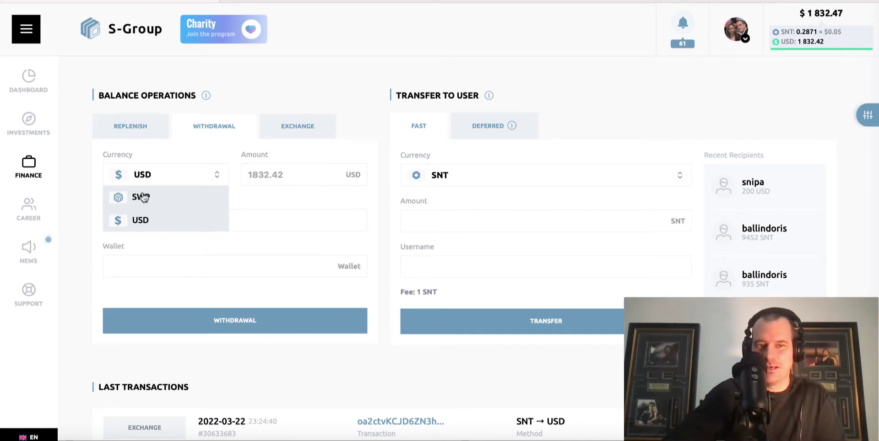
pyautogui.click(142, 223)
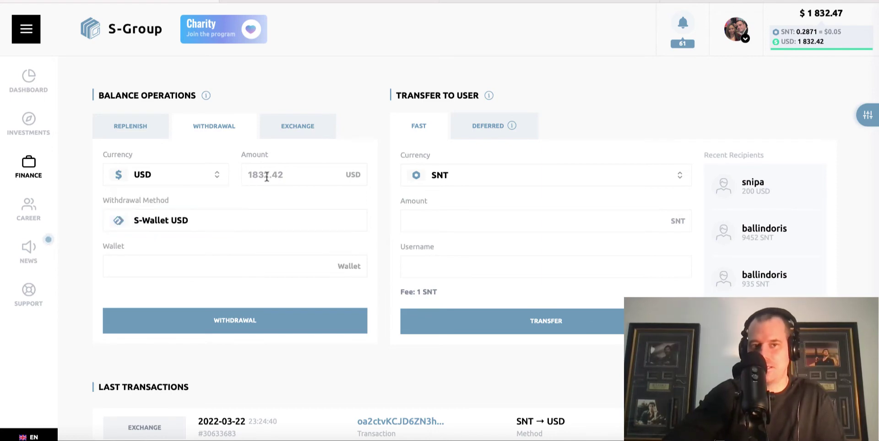
pyautogui.click(293, 176)
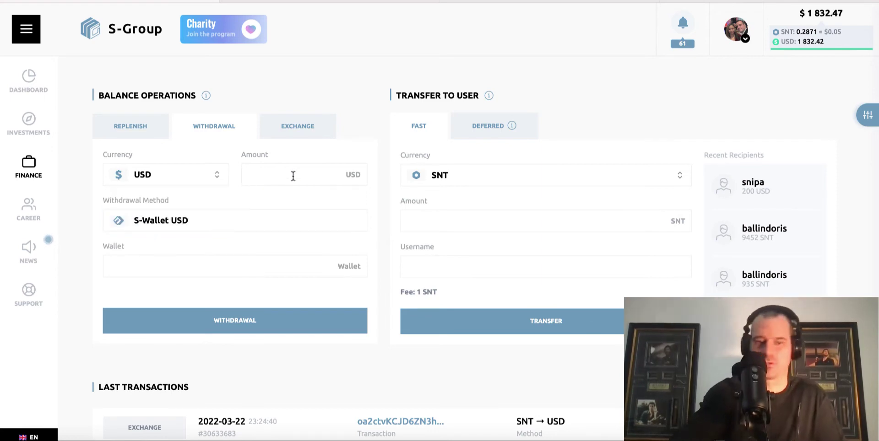
pyautogui.write('18')
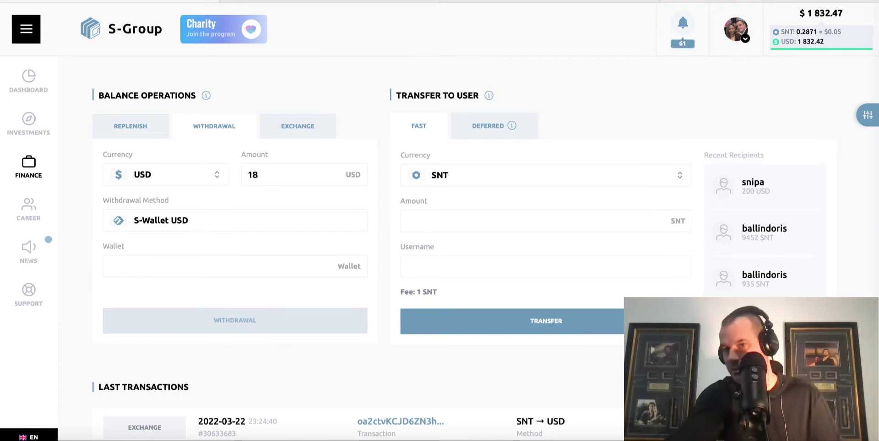
pyautogui.write('32')
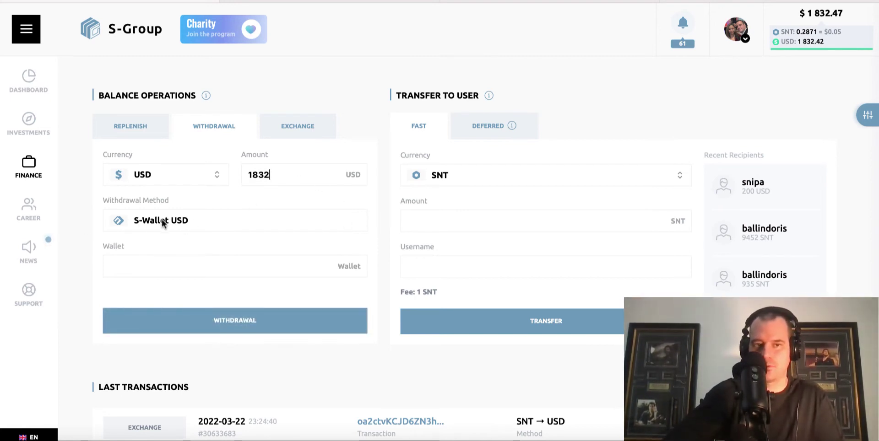
# Copy the Dollar wallet's USD (SW) address from the S-Wallet dashboard
pyautogui.click(329, 1)
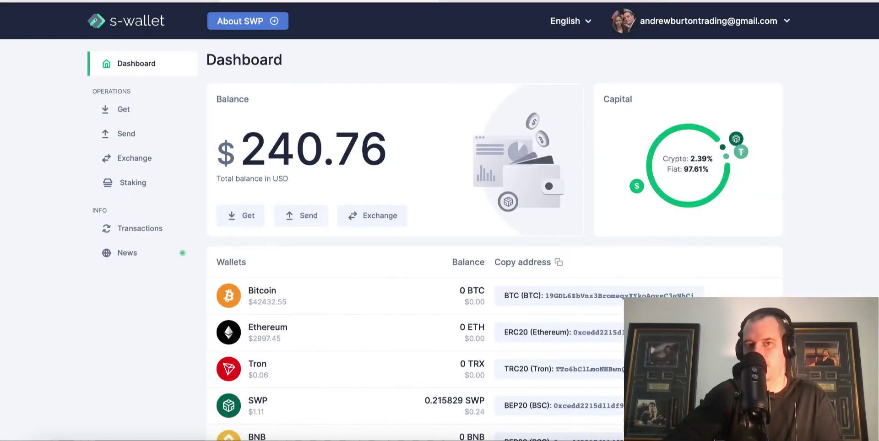
pyautogui.scroll(-5, 200, 298)
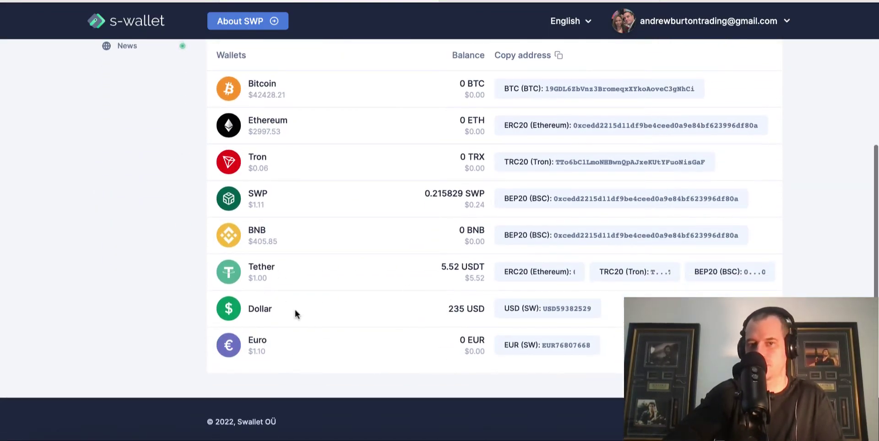
pyautogui.click(565, 310)
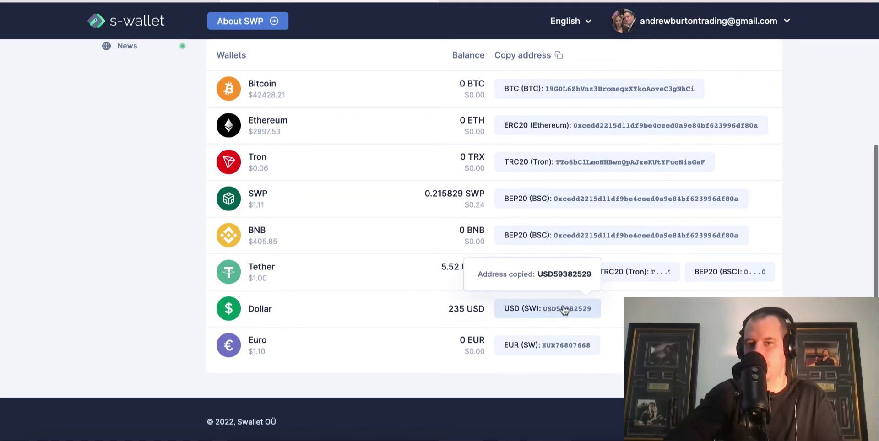
pyautogui.scroll(5, 156, 272)
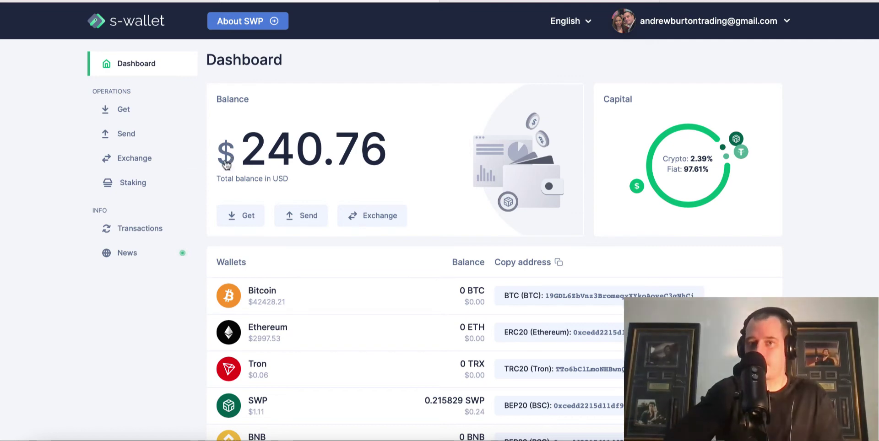
# Play the 'Withdrawal Crypto to the bank S-wallet to Shakepay to the bank Canada' video, pausing at 7:54
pyautogui.click(575, 3)
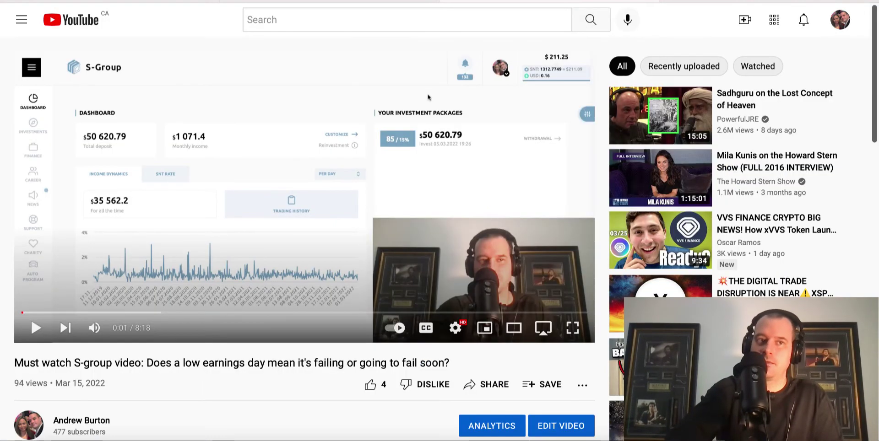
pyautogui.hotkey('alt', 'Left')
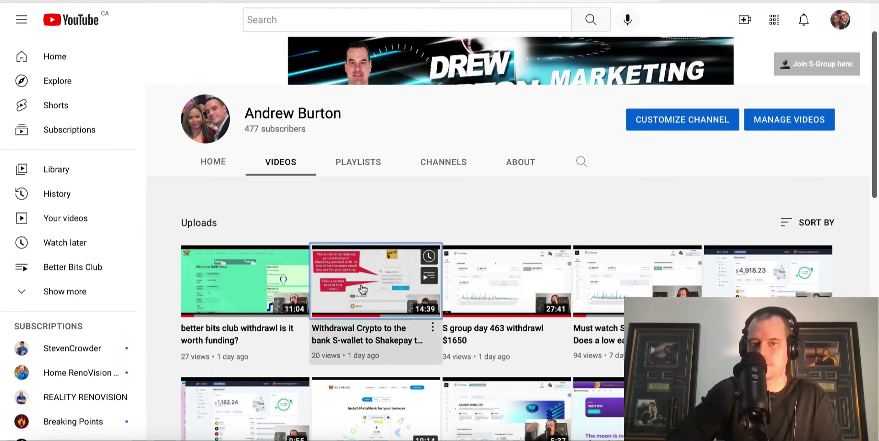
pyautogui.click(361, 284)
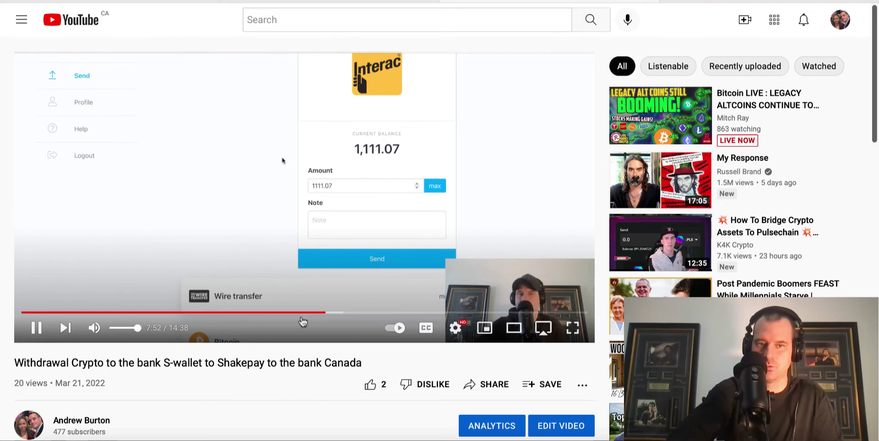
pyautogui.click(33, 335)
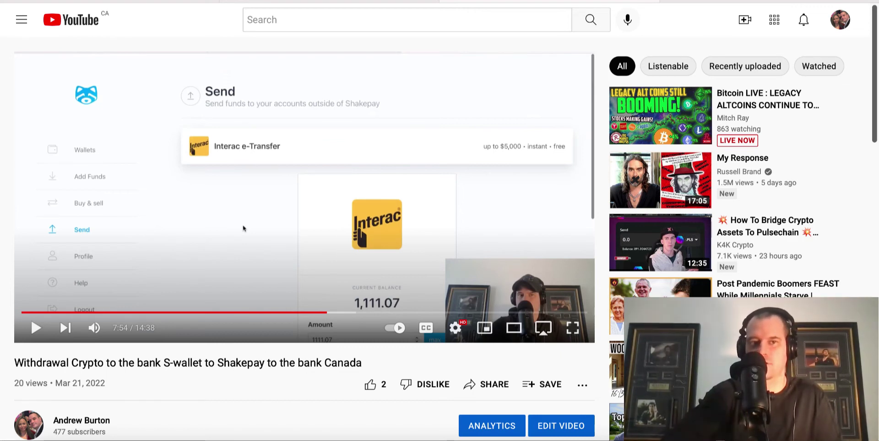
pyautogui.scroll(-1, 425, 193)
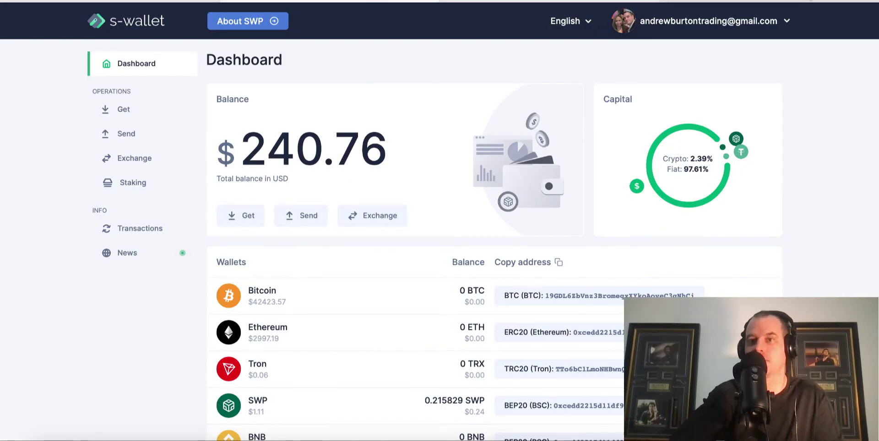
# Copy the Dollar wallet's USD address in S-Wallet and paste it into S-Group's withdrawal Wallet field
pyautogui.moveTo(773, 1)
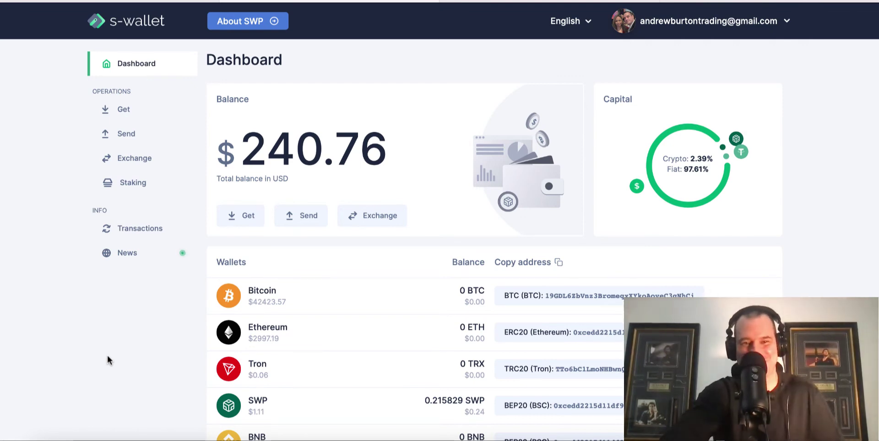
pyautogui.scroll(-1, 108, 360)
pyautogui.scroll(-3, 108, 360)
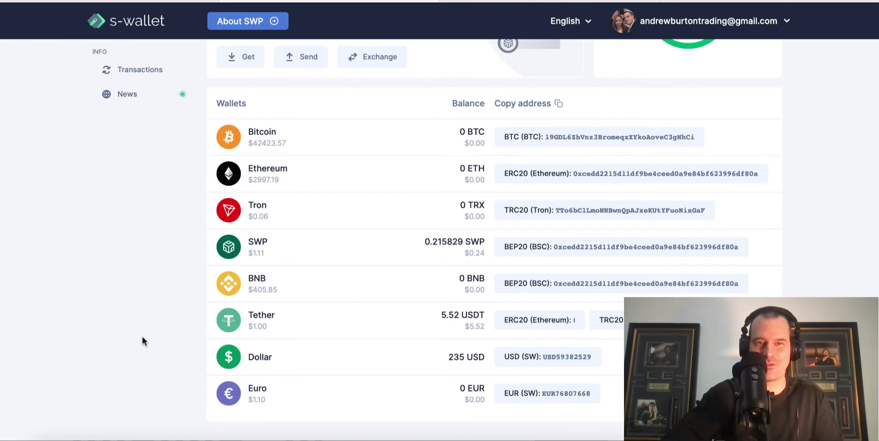
pyautogui.scroll(4, 169, 274)
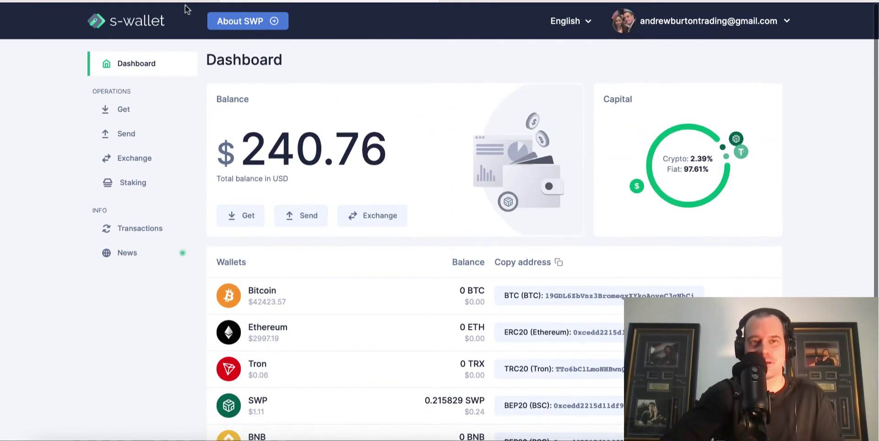
pyautogui.scroll(-4, 353, 329)
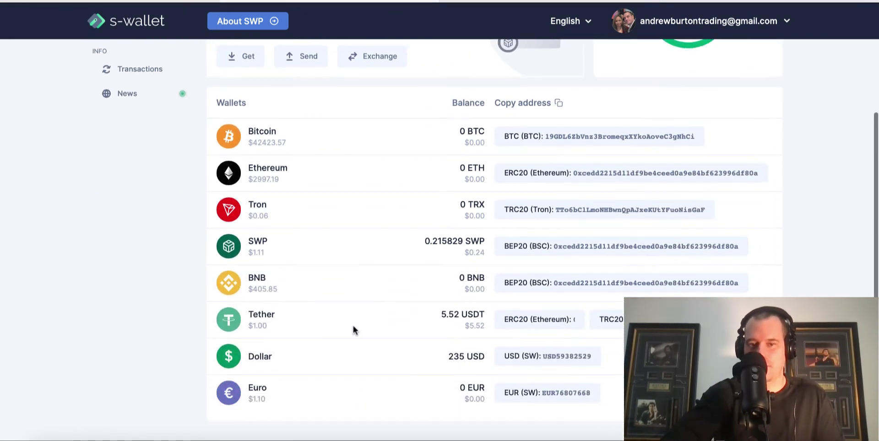
pyautogui.click(549, 362)
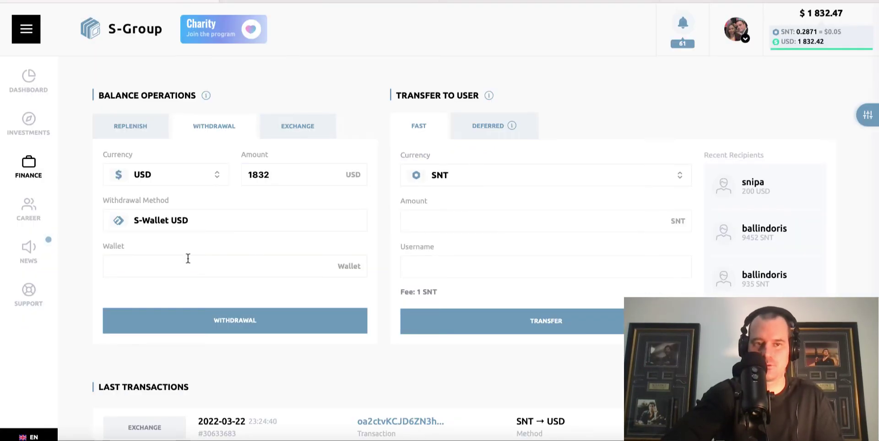
pyautogui.click(139, 270)
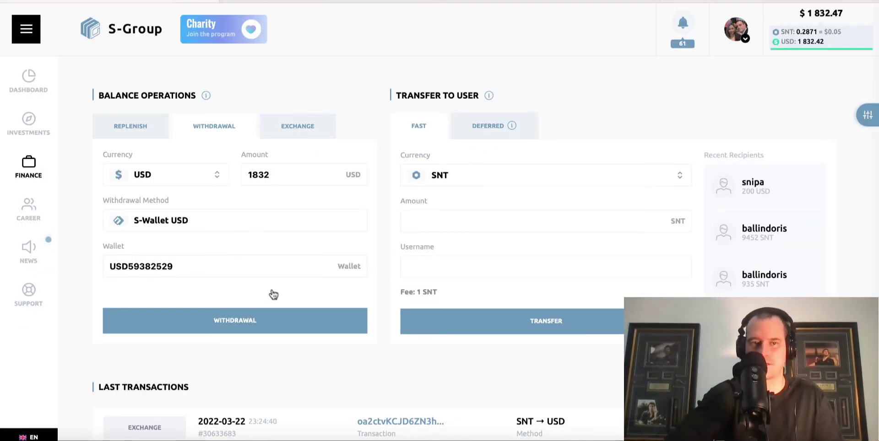
# Submit the 1832 USD withdrawal, enter the Telegram bot's confirmation code, and confirm it
pyautogui.click(222, 331)
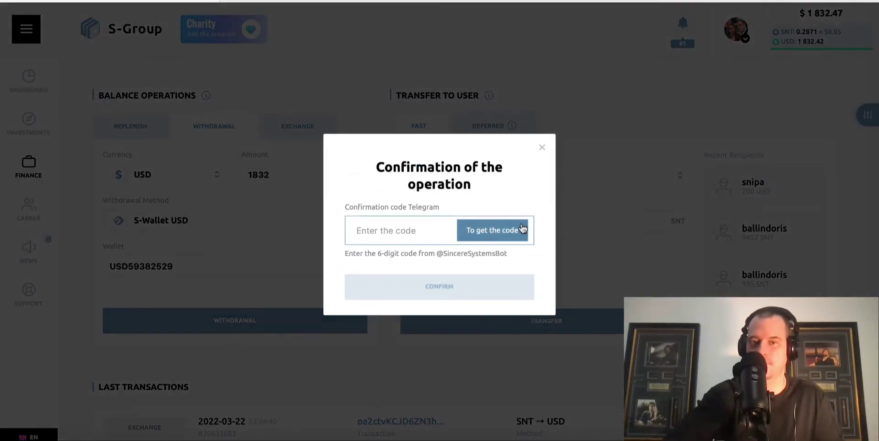
pyautogui.click(521, 231)
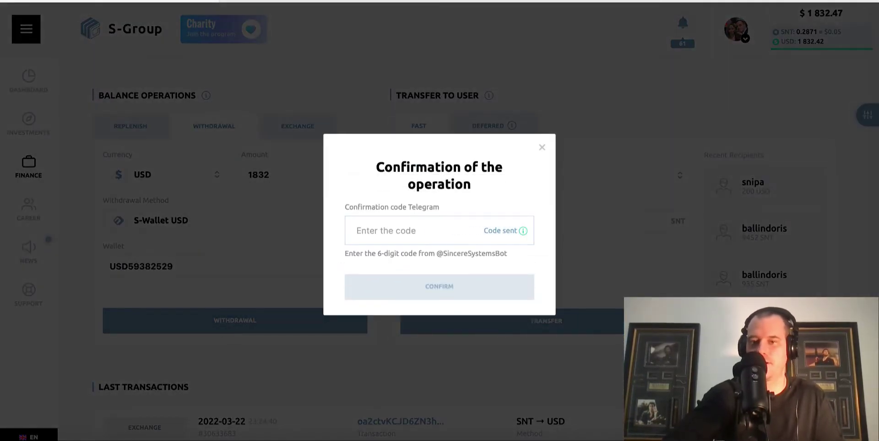
pyautogui.hotkey('alt', 'Tab')
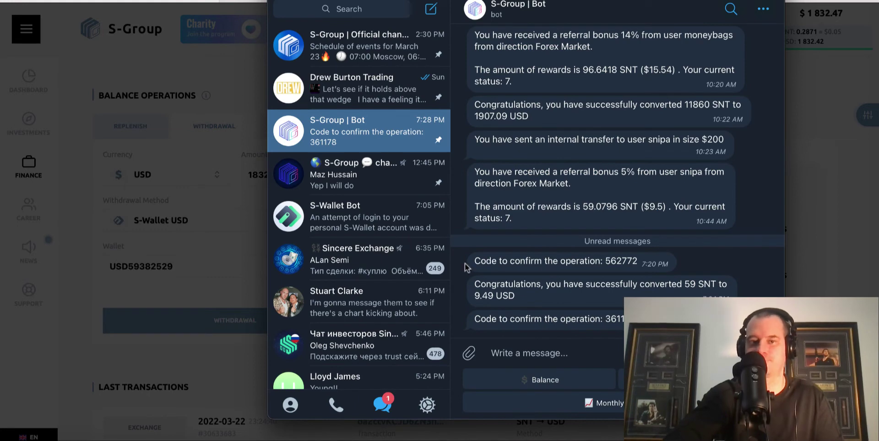
pyautogui.doubleClick(609, 319)
pyautogui.hotkey('ctrl', 'c')
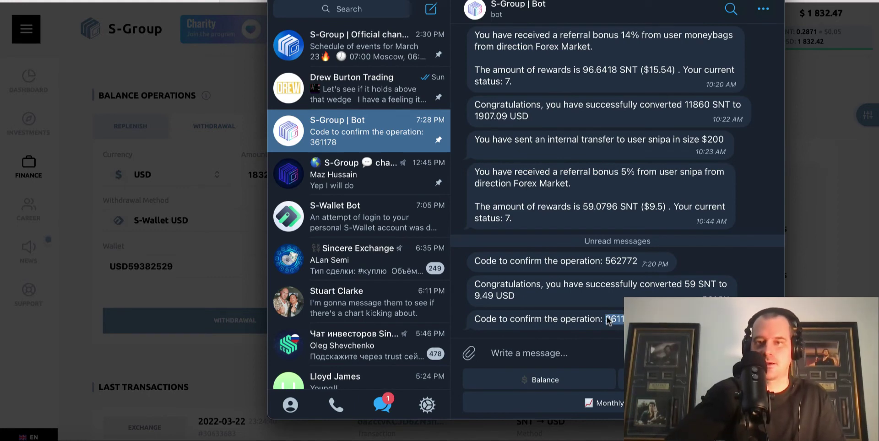
pyautogui.click(106, 257)
pyautogui.click(427, 235)
pyautogui.hotkey('ctrl', 'v')
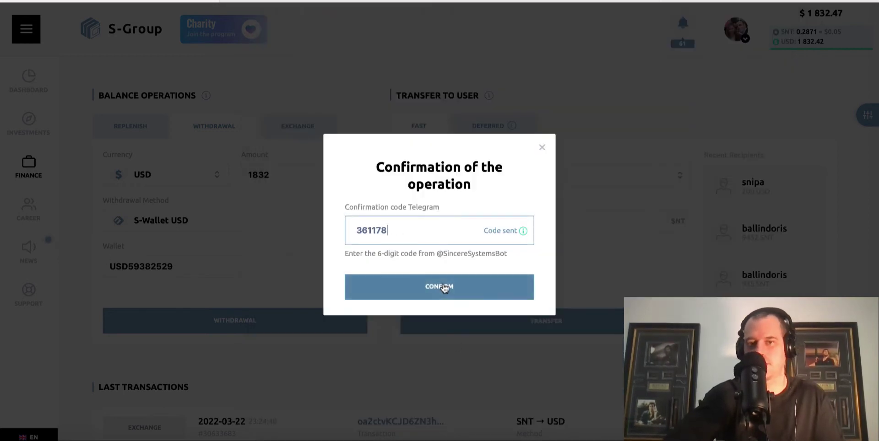
pyautogui.click(443, 287)
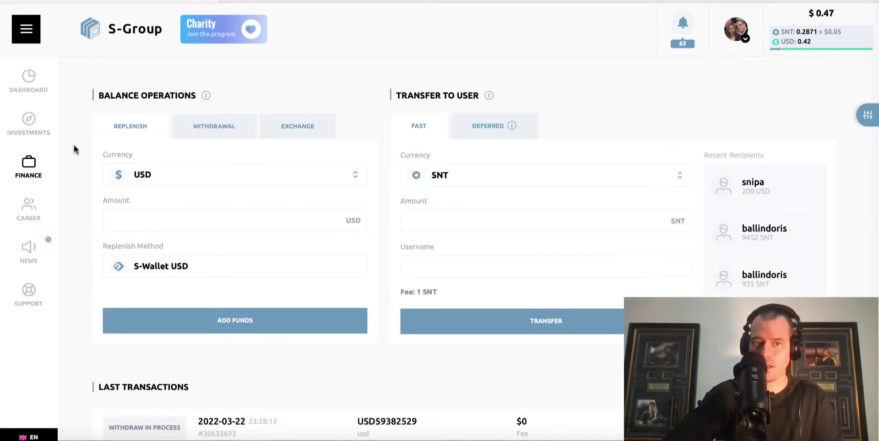
pyautogui.scroll(-5, 73, 145)
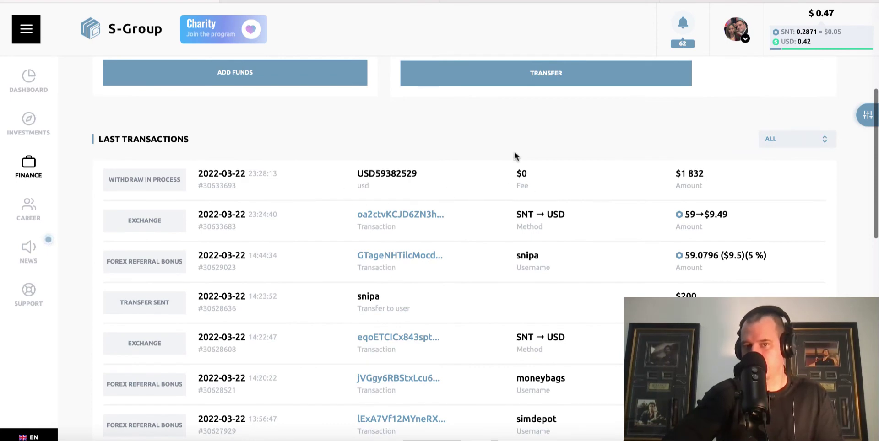
pyautogui.hotkey('ctrl', 'Tab')
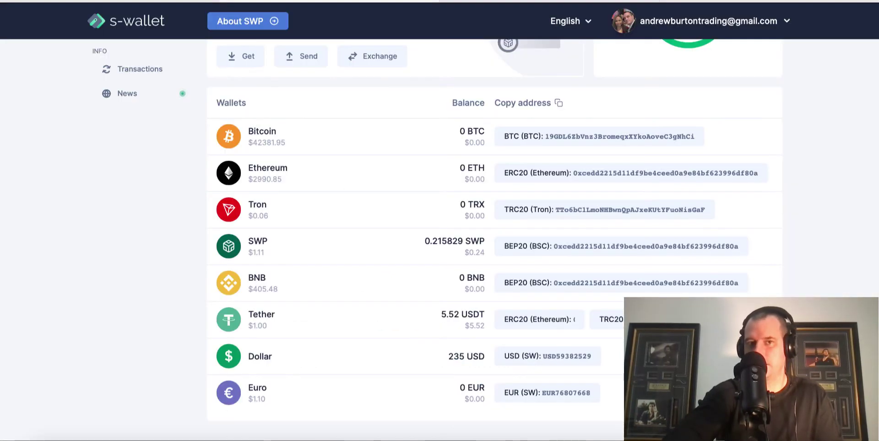
pyautogui.scroll(4, 174, 219)
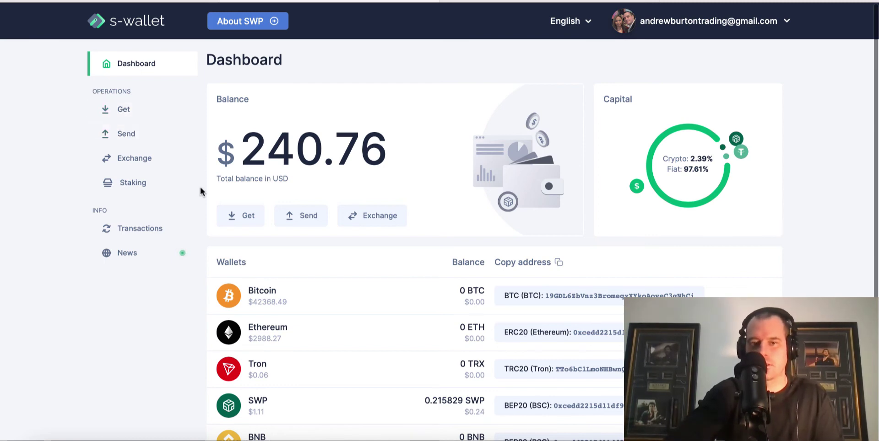
pyautogui.scroll(-5, 200, 192)
pyautogui.scroll(5, 200, 192)
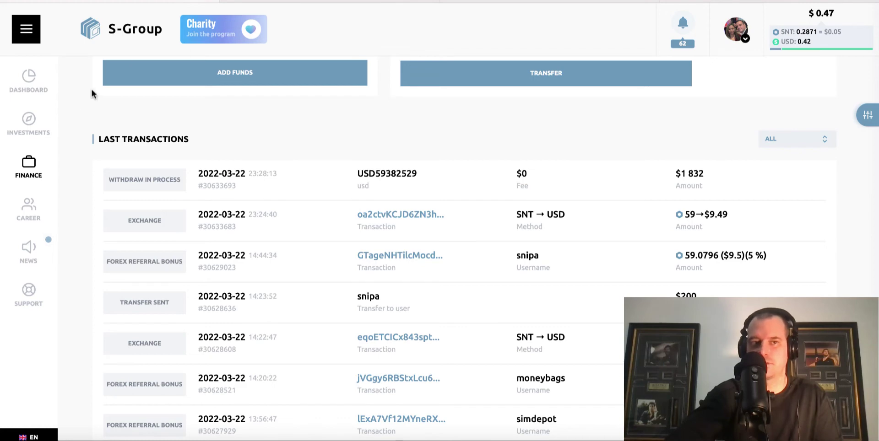
# Flip the exchange form to SNT into USD, then return to the Dashboard showing a $0.47 balance
pyautogui.scroll(5, 69, 141)
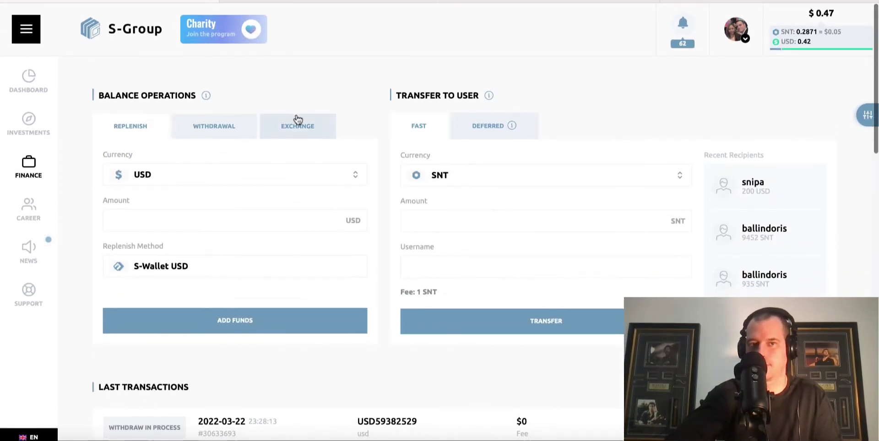
pyautogui.click(298, 123)
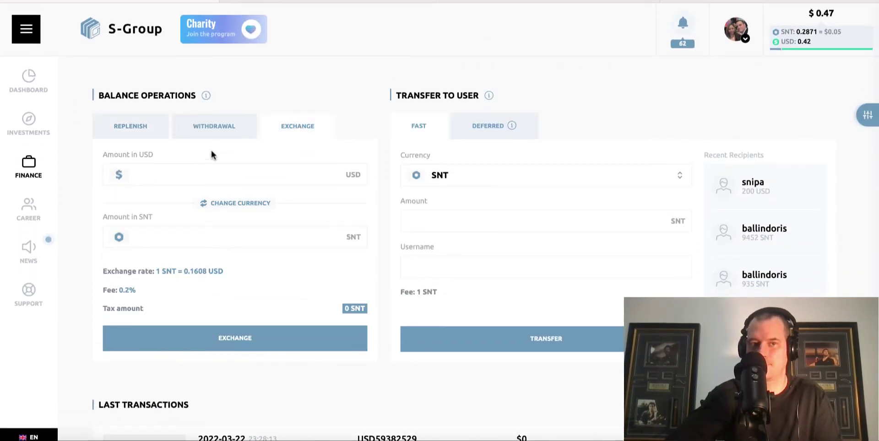
pyautogui.click(240, 203)
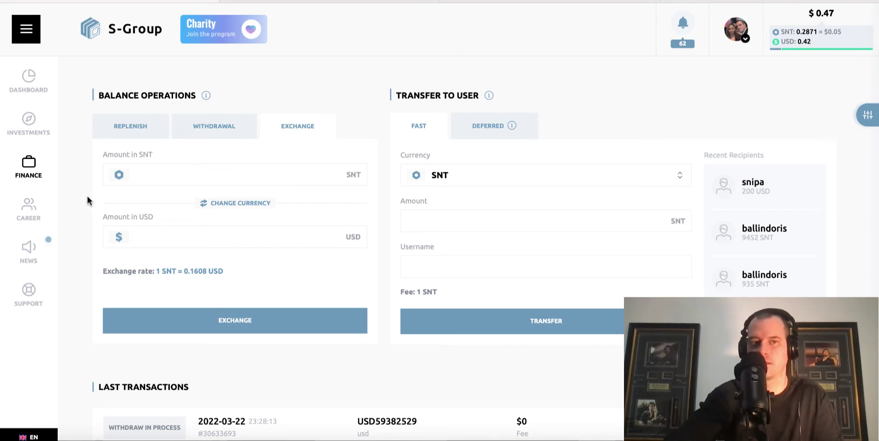
pyautogui.click(30, 78)
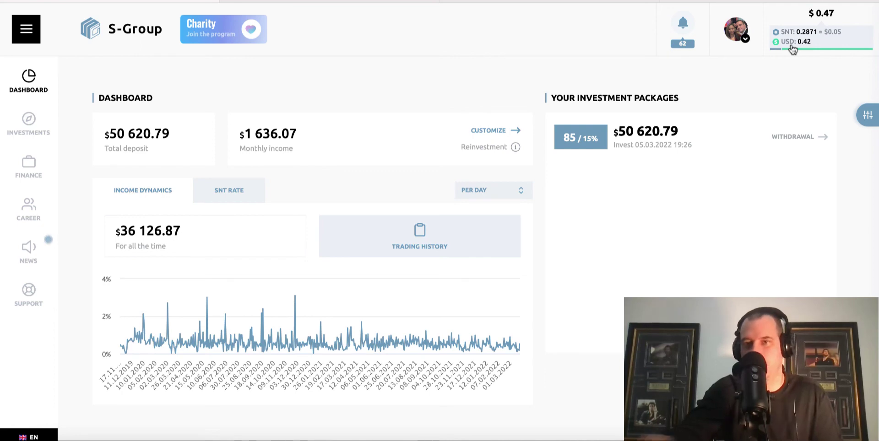
pyautogui.click(379, 1)
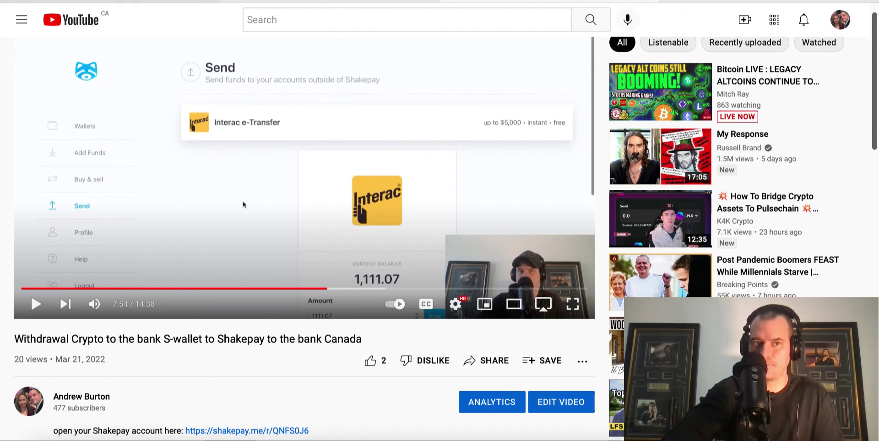
pyautogui.click(92, 1)
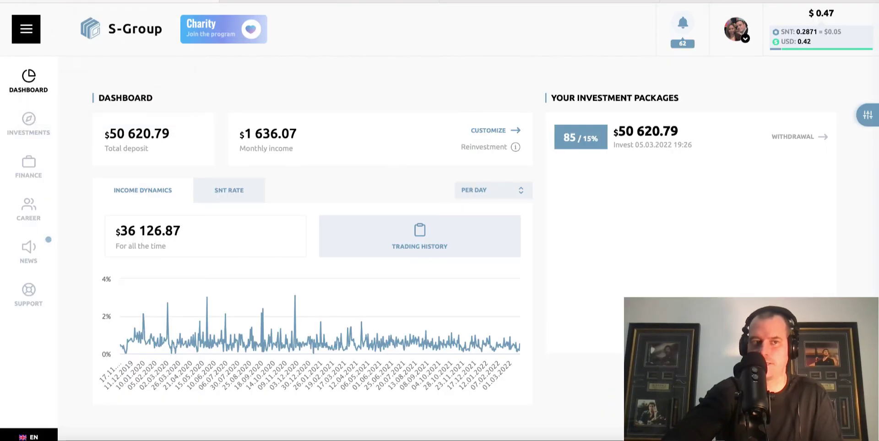